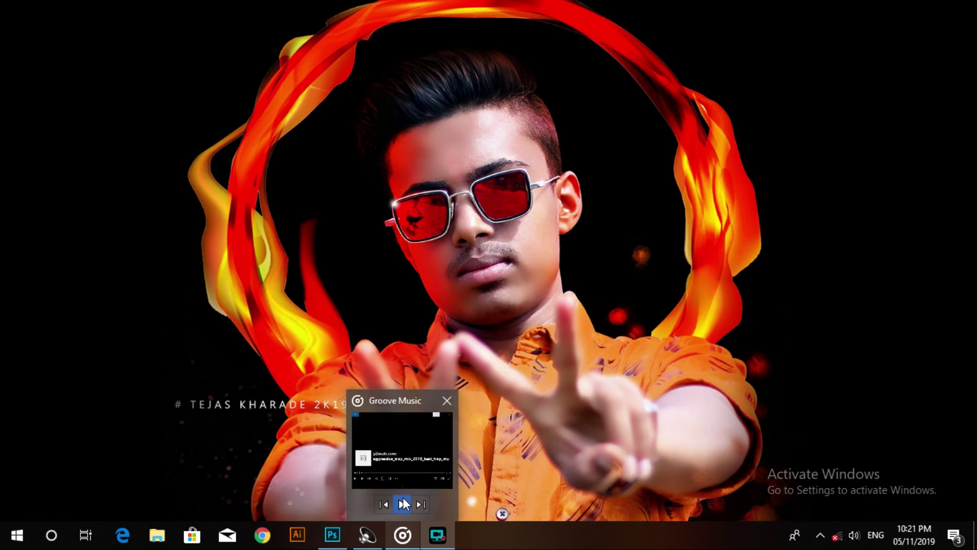
# - Open File Explorer, browse New Volume (G:), then close the Explorer window
pyautogui.click(17, 536)
pyautogui.click(518, 335)
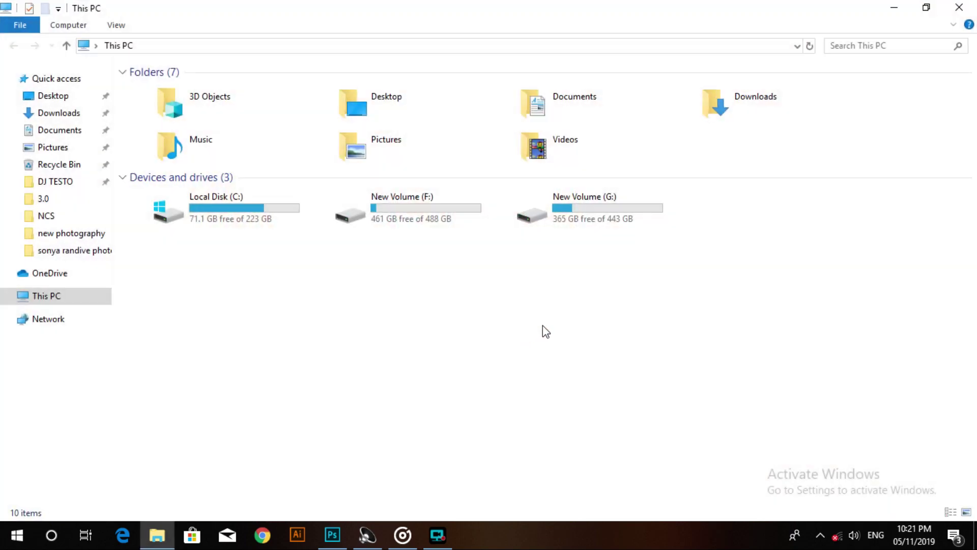
pyautogui.doubleClick(583, 220)
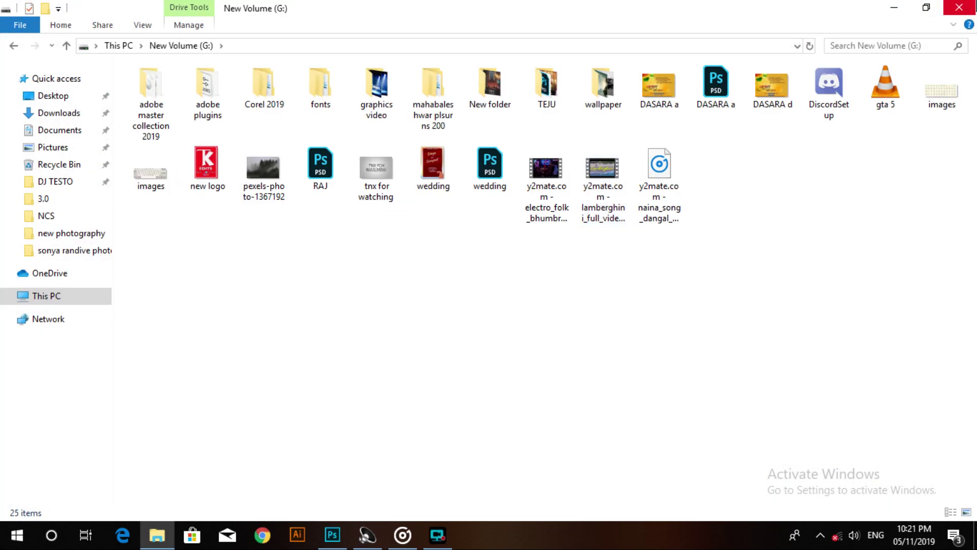
pyautogui.hotkey('alt', 'F4')
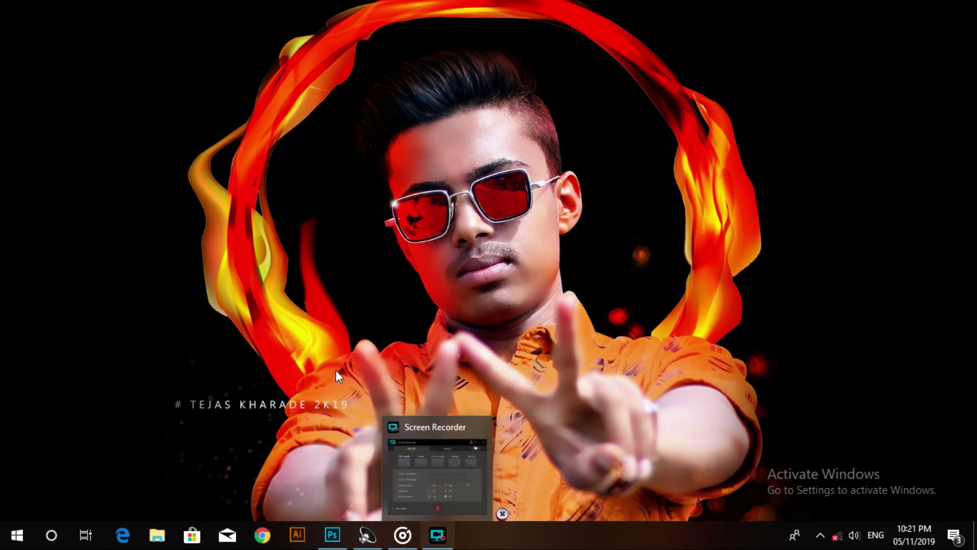
pyautogui.click(332, 535)
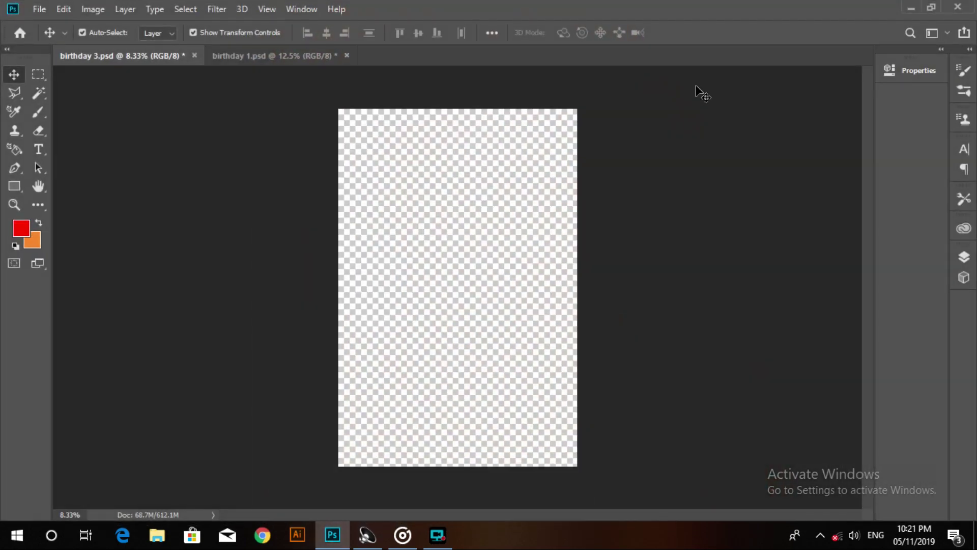
pyautogui.moveTo(109, 52); pyautogui.dragTo(144, 105)
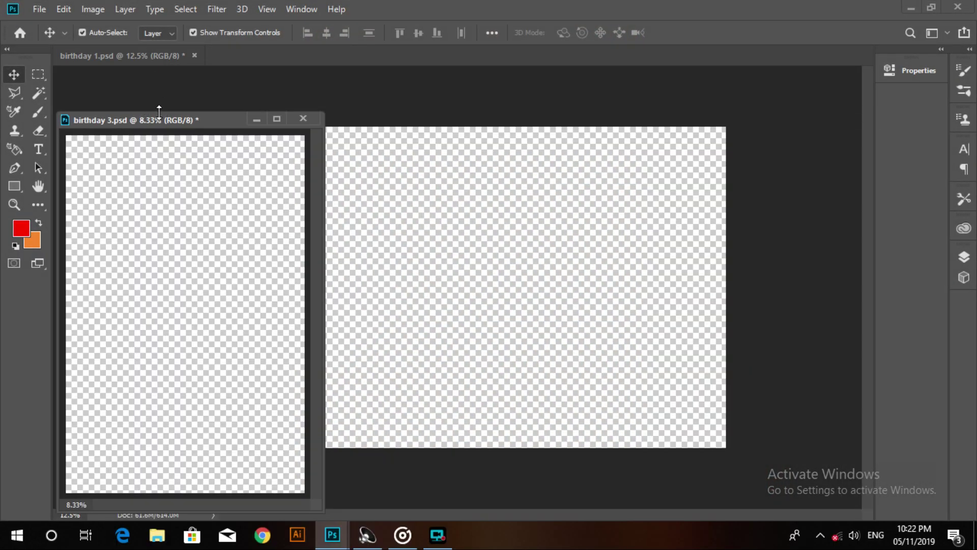
pyautogui.rightClick(220, 122)
pyautogui.click(234, 137)
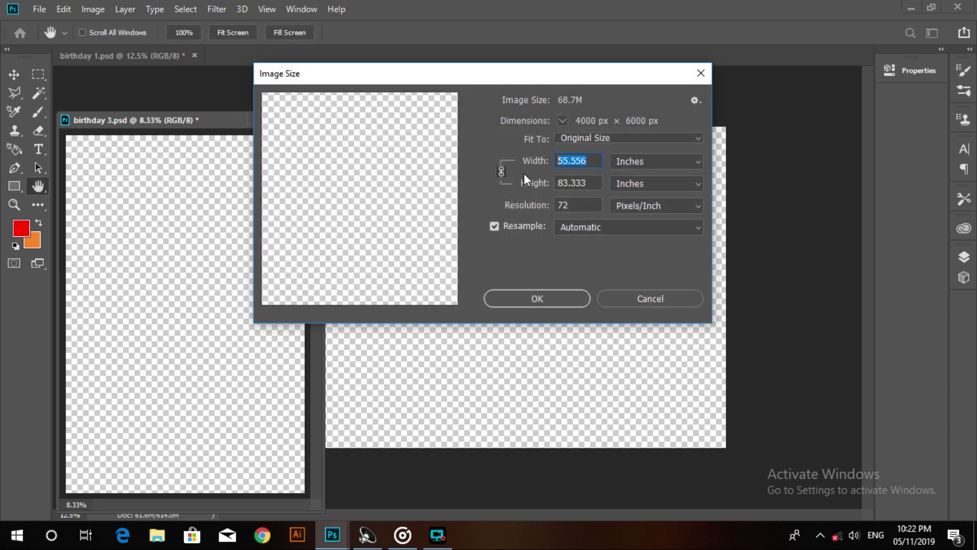
pyautogui.press('Tab')
pyautogui.press('Tab')
pyautogui.click(509, 297)
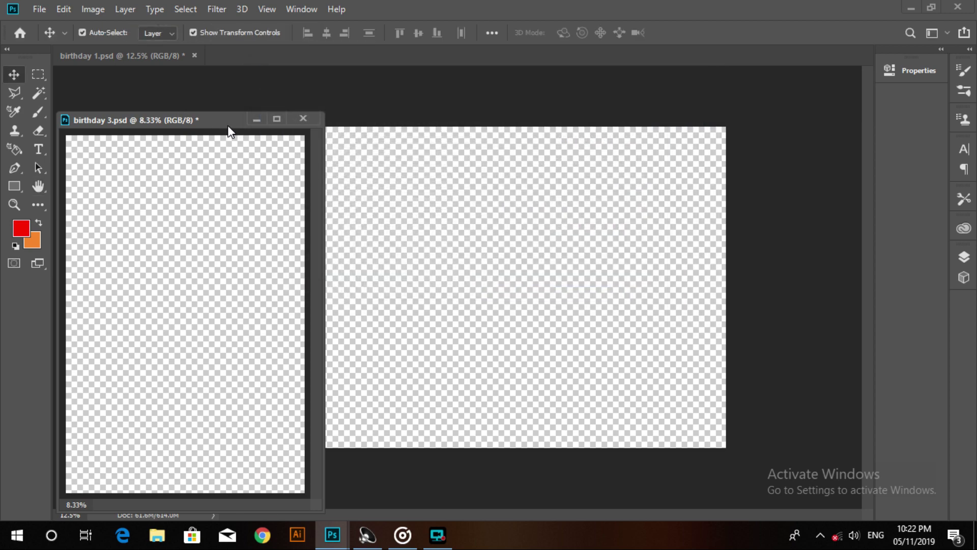
pyautogui.moveTo(229, 131); pyautogui.dragTo(249, 51)
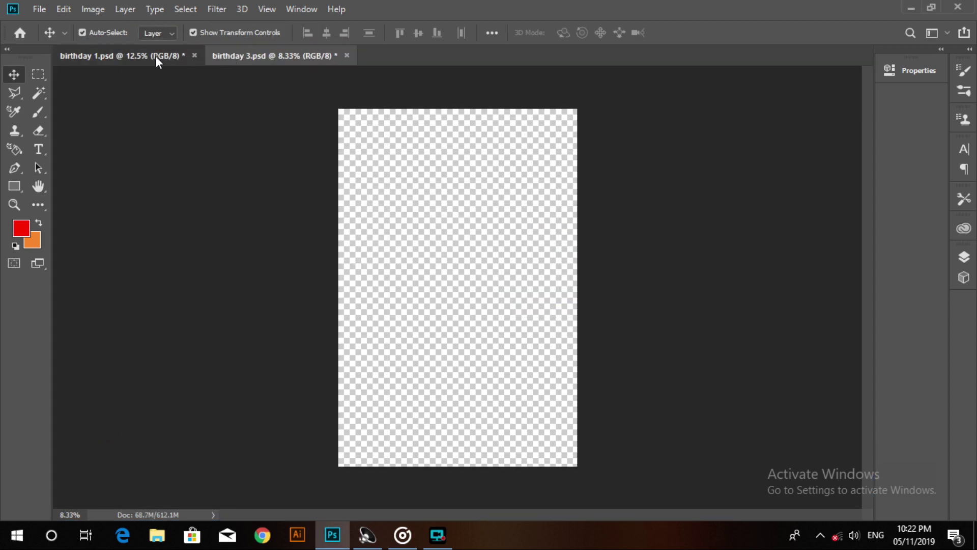
pyautogui.click(154, 56)
pyautogui.click(248, 54)
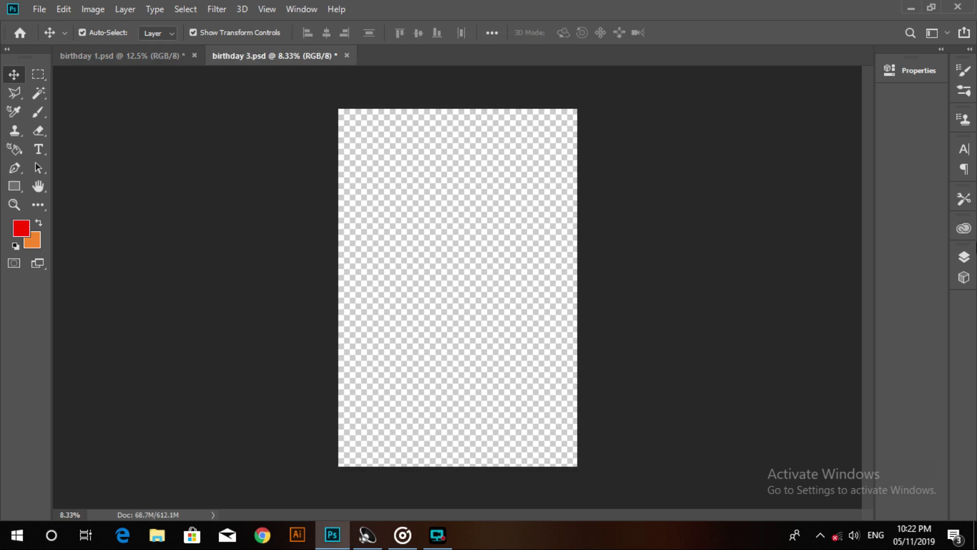
# - Show the background layers: cloudy landscape, Layer 6 fog, Layer 12 rocks, Layer 8 and Layer 13 copy glow
pyautogui.click(964, 258)
pyautogui.scroll(-5, 814, 366)
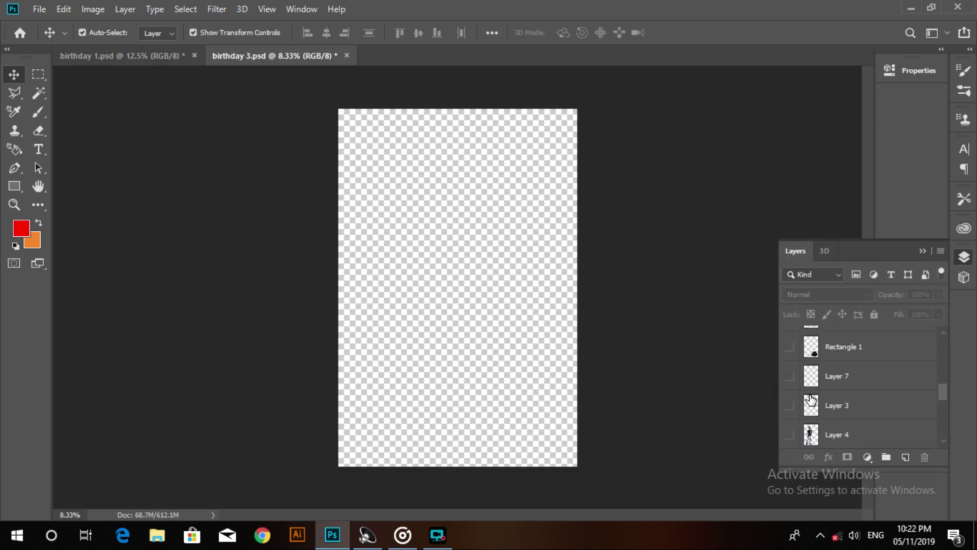
pyautogui.scroll(-5, 814, 387)
pyautogui.click(790, 434)
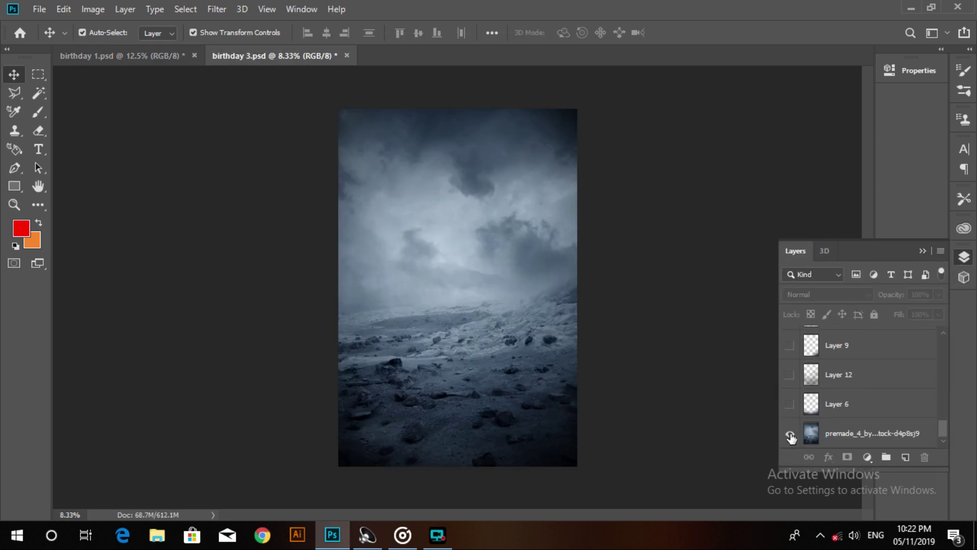
pyautogui.click(790, 404)
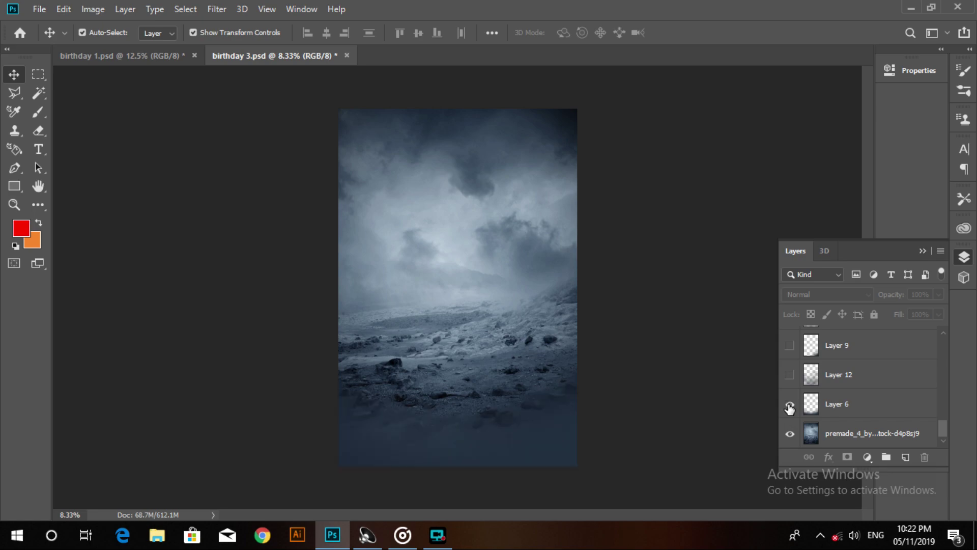
pyautogui.click(790, 375)
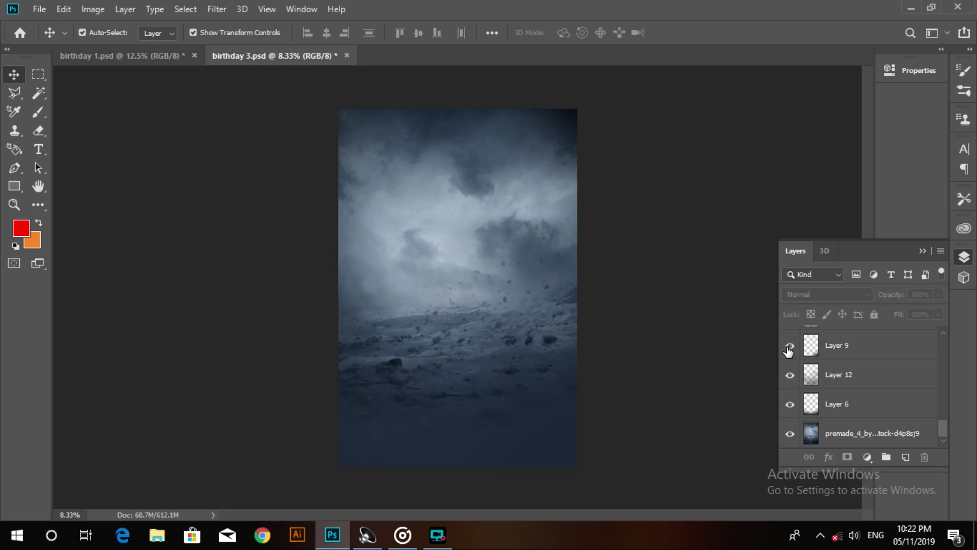
pyautogui.scroll(2, 789, 350)
pyautogui.scroll(2, 792, 366)
pyautogui.scroll(-2, 791, 367)
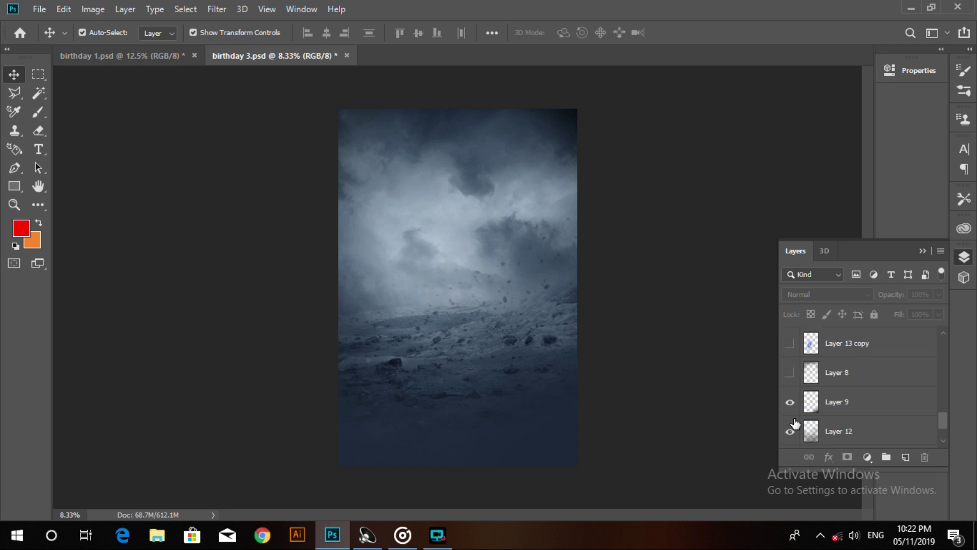
pyautogui.click(789, 373)
pyautogui.click(789, 343)
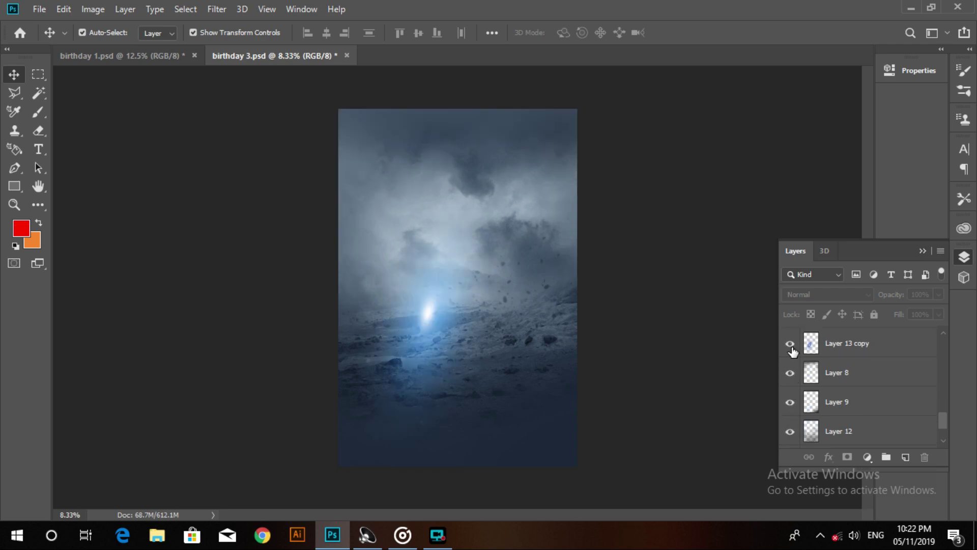
# - Show Layer 13 copy 2 glow, SONYA copy 8 text, Layer 4 portrait and Layer 3
pyautogui.scroll(1, 792, 350)
pyautogui.click(790, 370)
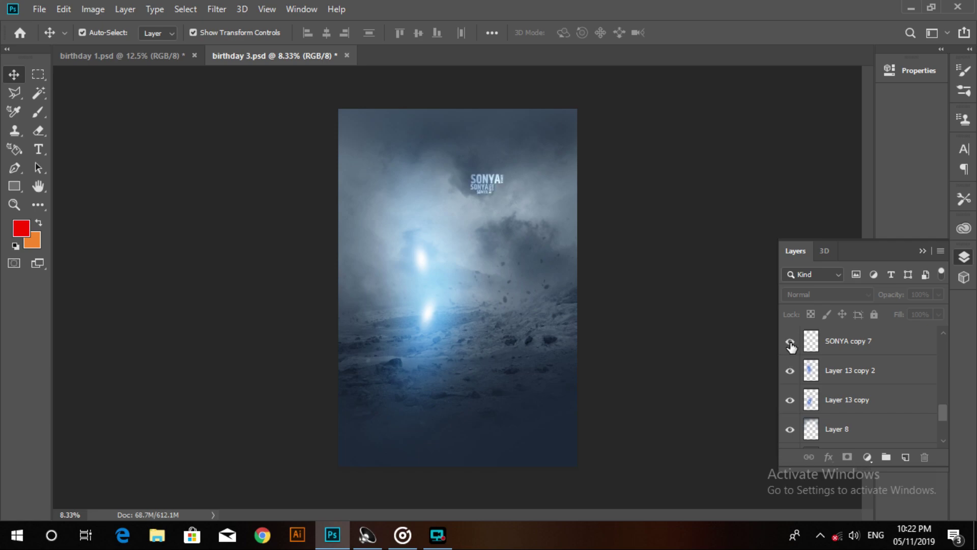
pyautogui.scroll(1, 791, 349)
pyautogui.click(789, 368)
pyautogui.click(790, 339)
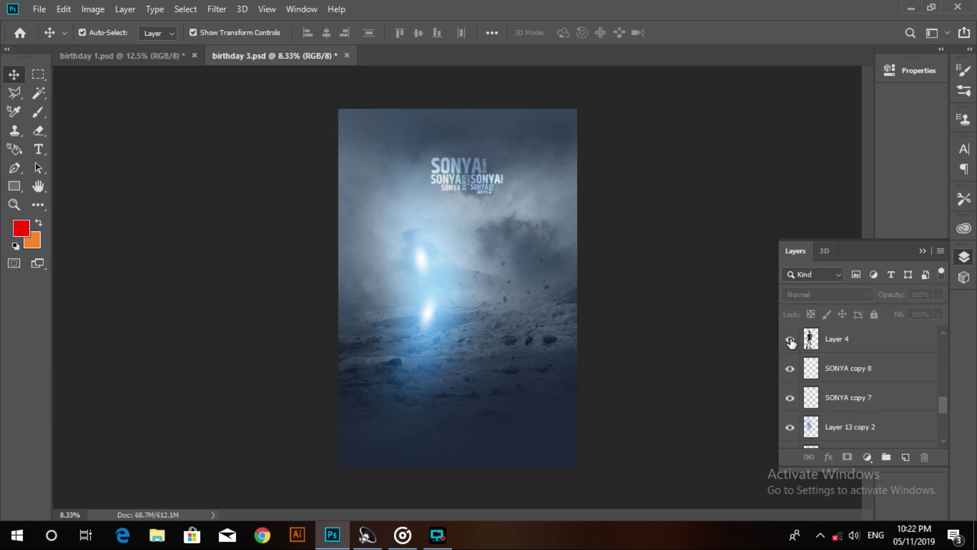
pyautogui.scroll(1, 791, 344)
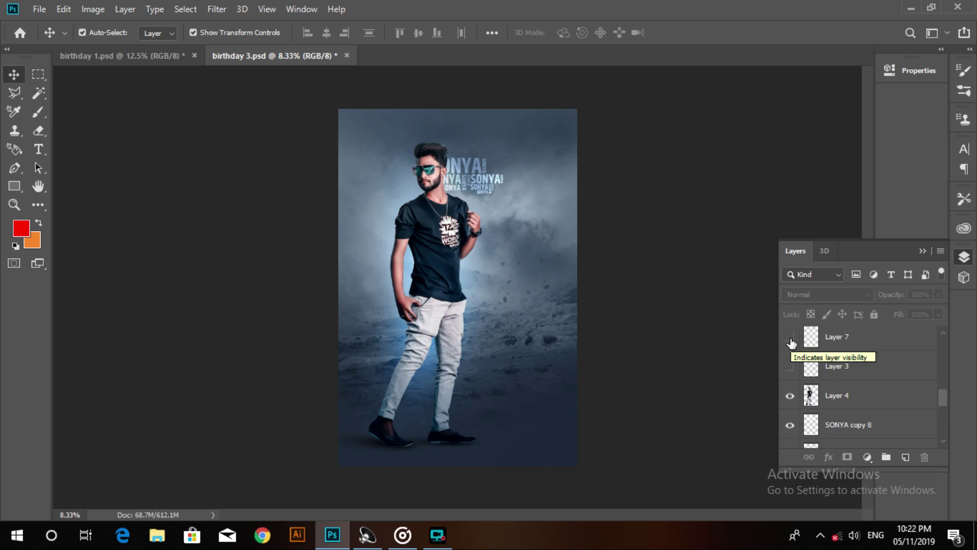
pyautogui.scroll(1, 792, 356)
pyautogui.click(791, 367)
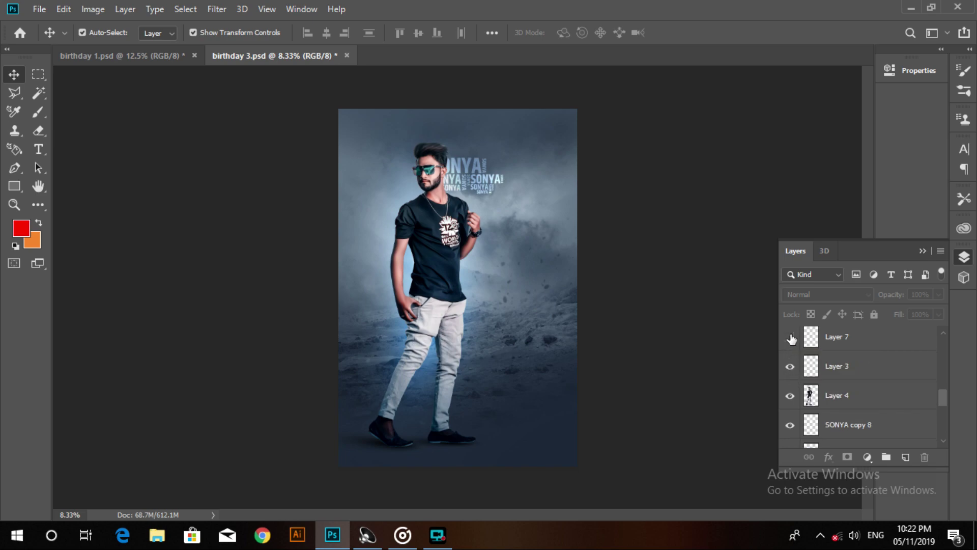
# - Show Rectangle 1 circle, SONYA BHAII text, SAI GRAPHICS strip, SAI NEW 3 logo and 7 NOV date
pyautogui.scroll(2, 791, 346)
pyautogui.click(790, 359)
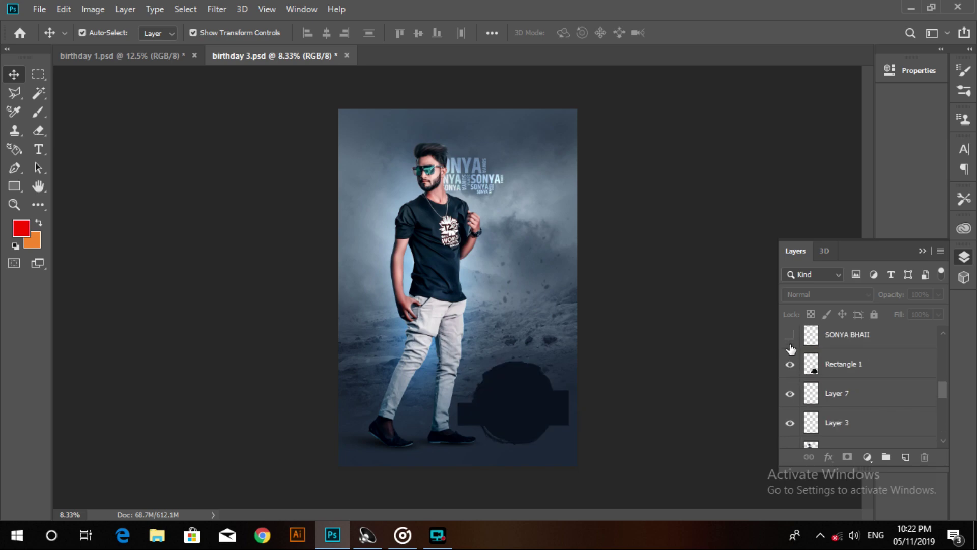
pyautogui.scroll(2, 791, 346)
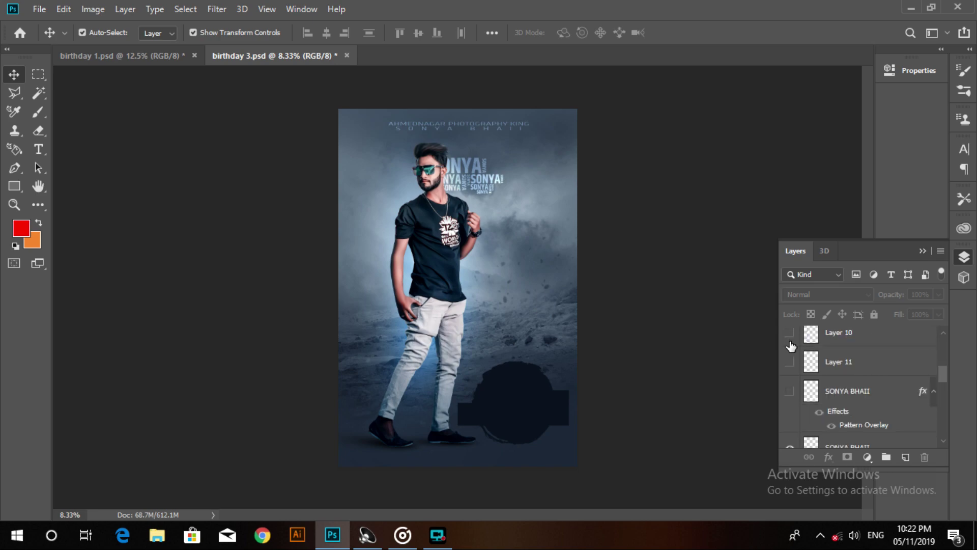
pyautogui.click(790, 391)
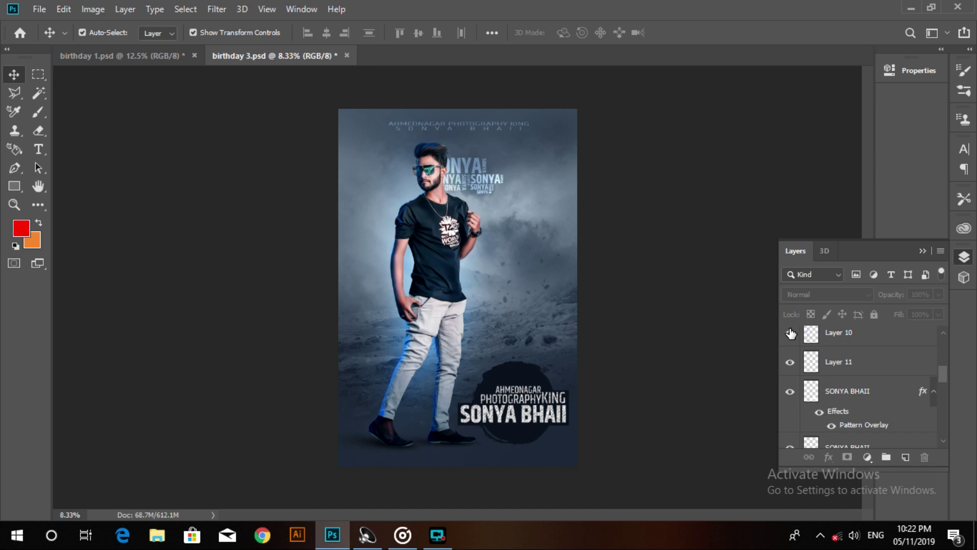
pyautogui.scroll(3, 791, 355)
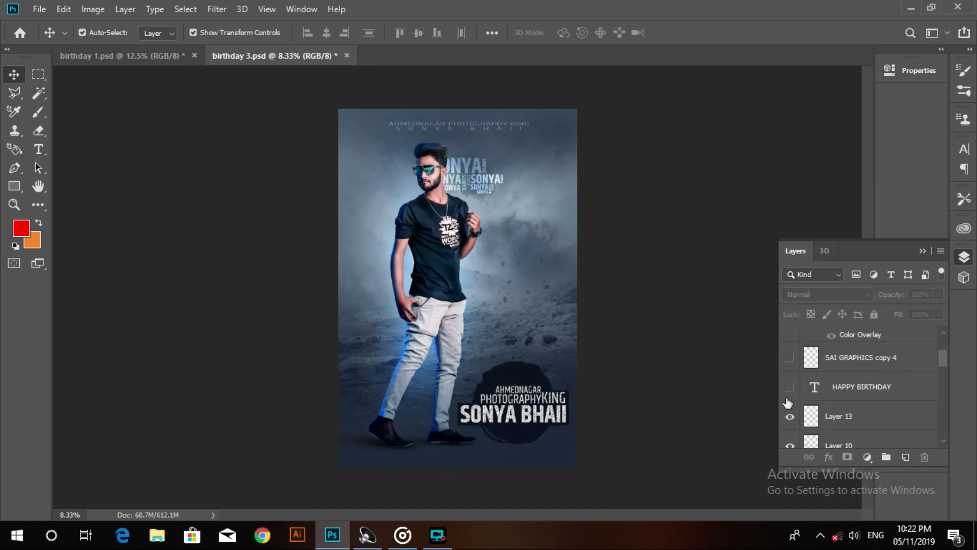
pyautogui.click(791, 358)
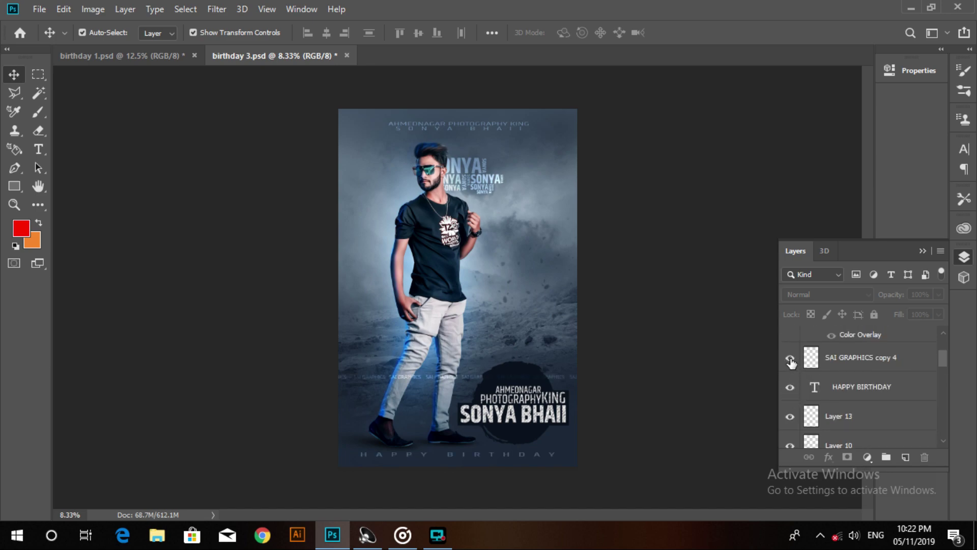
pyautogui.scroll(2, 790, 360)
pyautogui.click(791, 359)
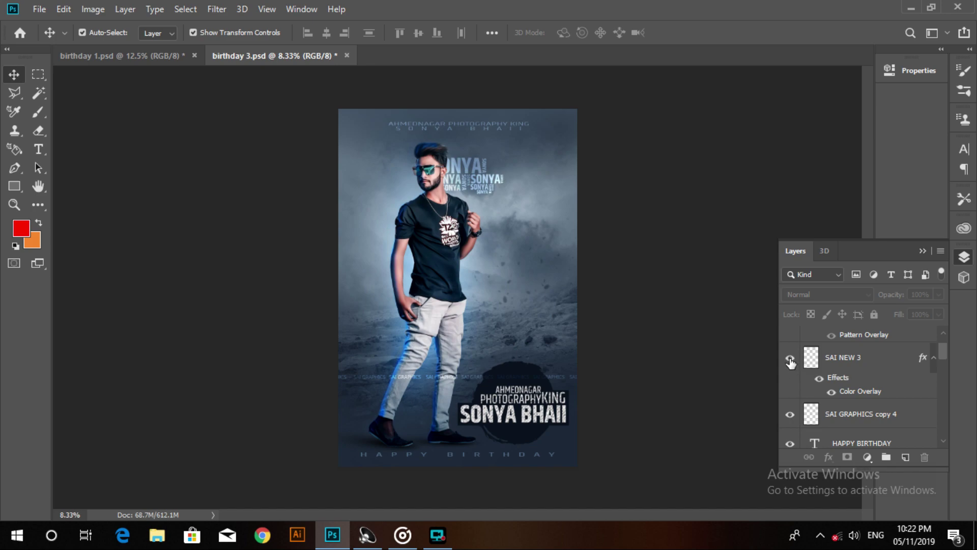
pyautogui.scroll(1, 790, 361)
pyautogui.click(790, 341)
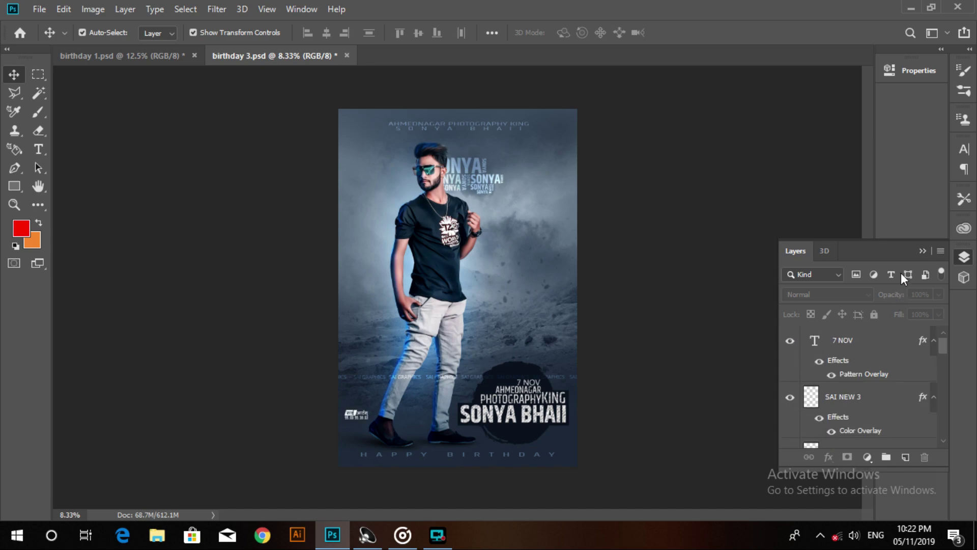
# - Hide all panels and show the SONYA BHAII poster full screen, fitted and zoomed in
pyautogui.click(920, 251)
pyautogui.press('Tab')
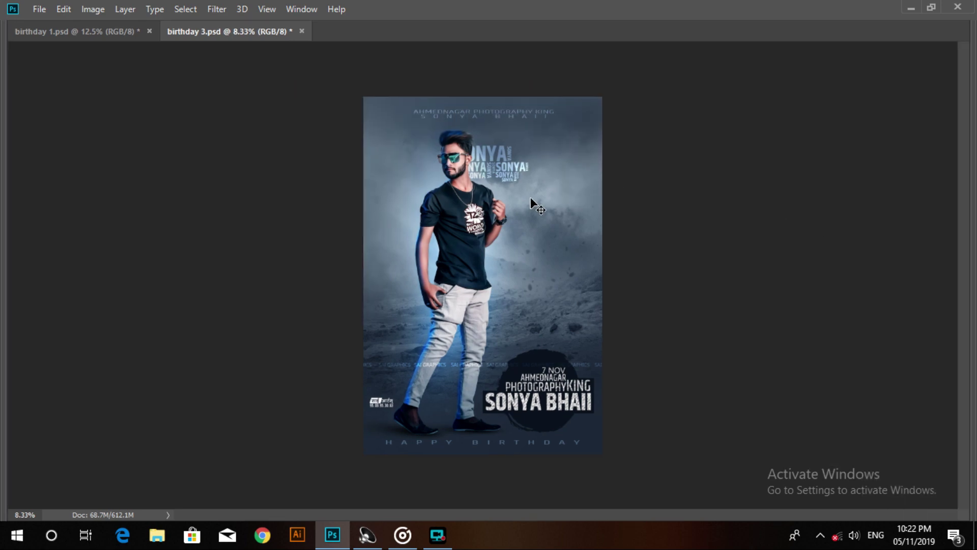
pyautogui.press('f')
pyautogui.press('f')
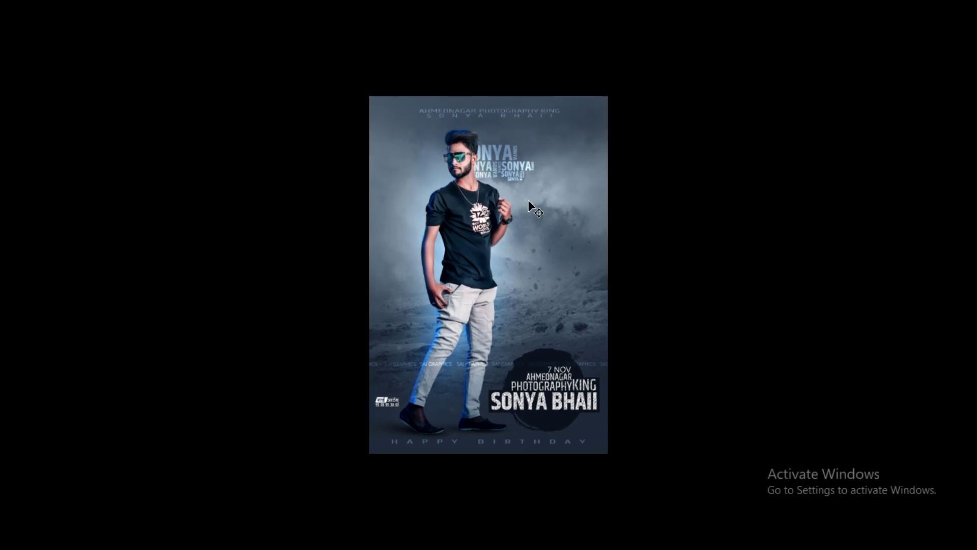
pyautogui.hotkey('ctrl', '0')
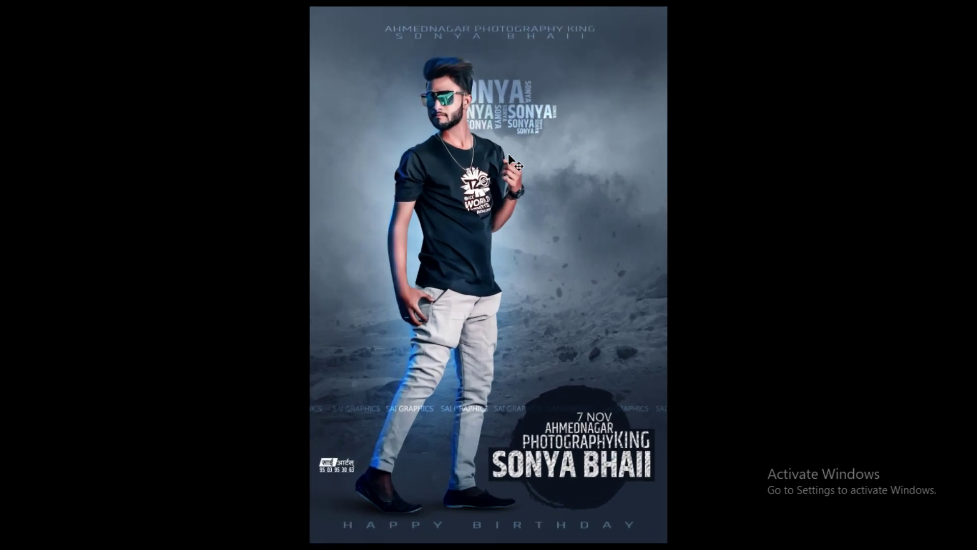
pyautogui.hotkey('ctrl', '+')
pyautogui.hotkey('ctrl', '+')
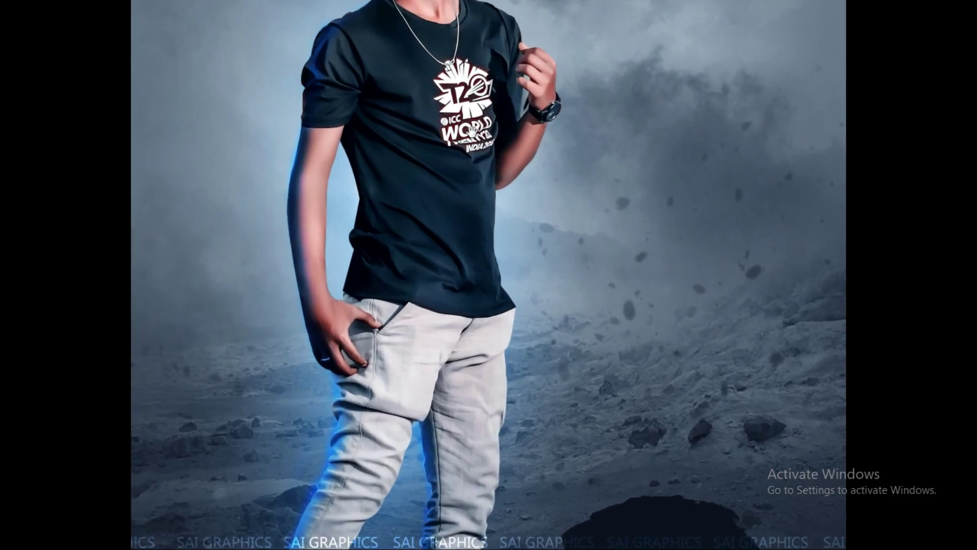
# - Pan and zoom in on the portrait head and SONYA title, then recentre the poster
pyautogui.moveTo(468, 131); pyautogui.dragTo(468, 355)
pyautogui.moveTo(460, 119); pyautogui.dragTo(464, 217)
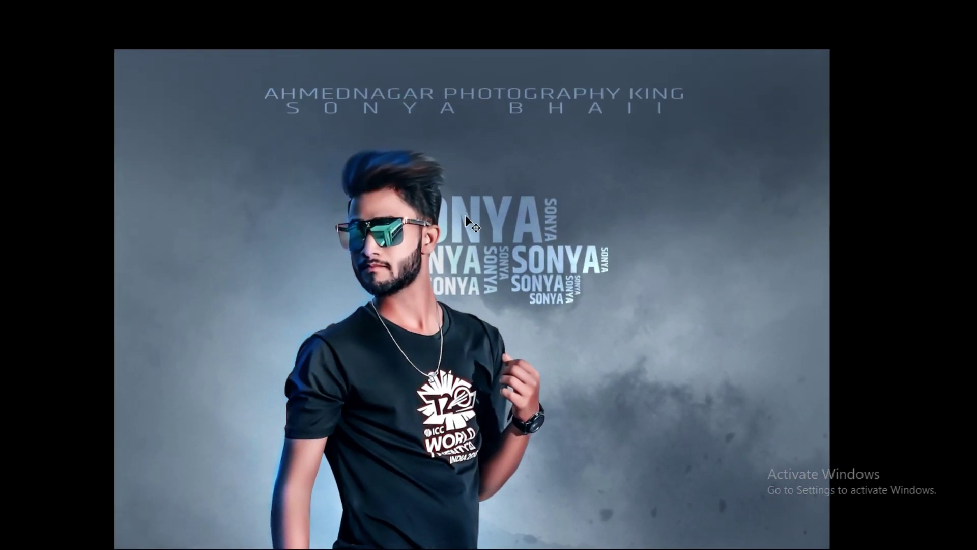
pyautogui.hotkey('ctrl', '+')
pyautogui.hotkey('ctrl', '+')
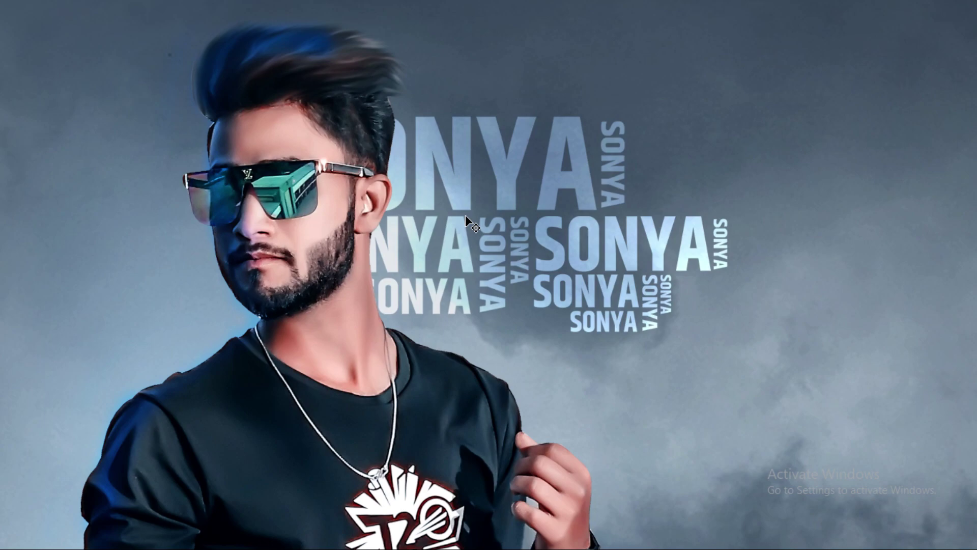
pyautogui.scroll(-3, 452, 375)
pyautogui.scroll(-3, 452, 375)
pyautogui.scroll(-1, 452, 375)
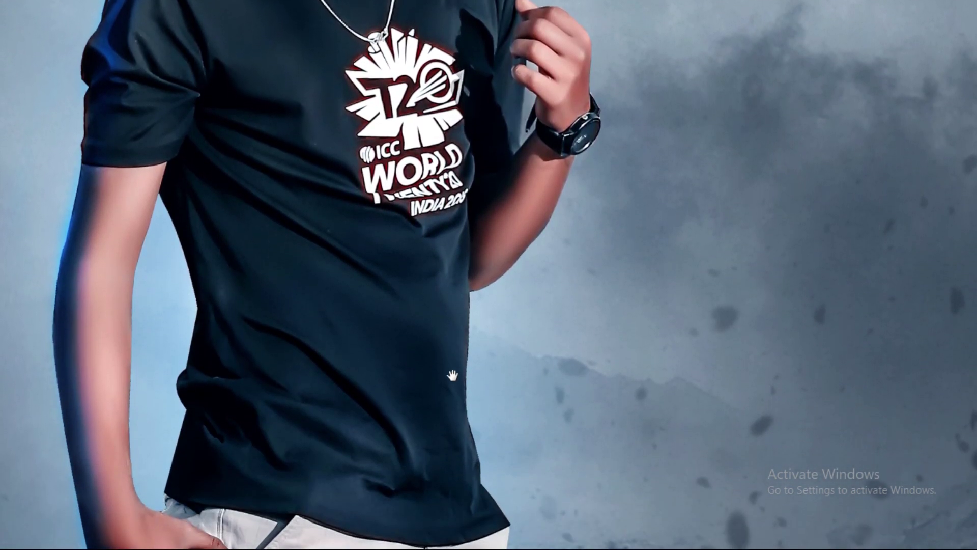
pyautogui.scroll(-3, 458, 306)
pyautogui.scroll(-2, 460, 331)
pyautogui.scroll(-2, 460, 332)
pyautogui.scroll(-2, 461, 331)
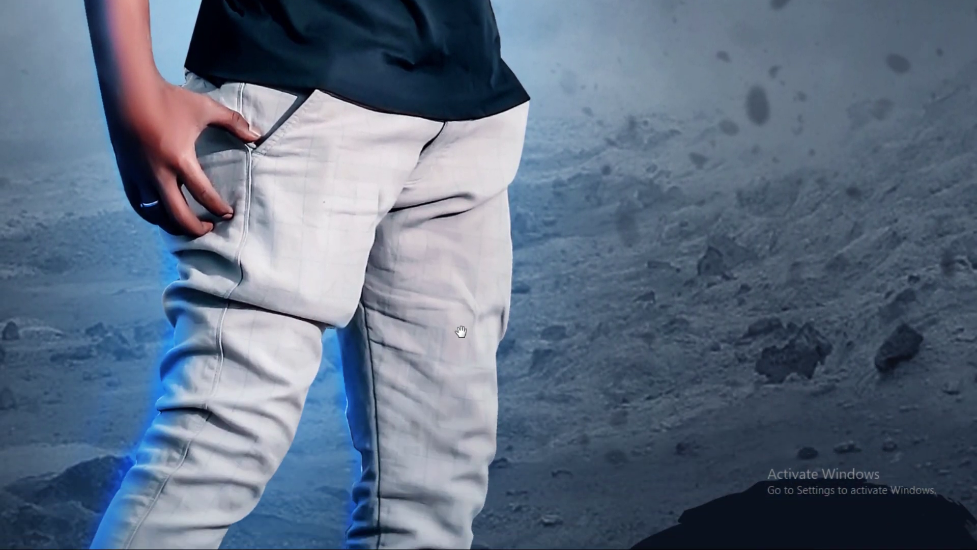
pyautogui.scroll(-1, 460, 331)
pyautogui.scroll(-3, 461, 331)
pyautogui.scroll(-2, 458, 325)
pyautogui.scroll(-2, 457, 321)
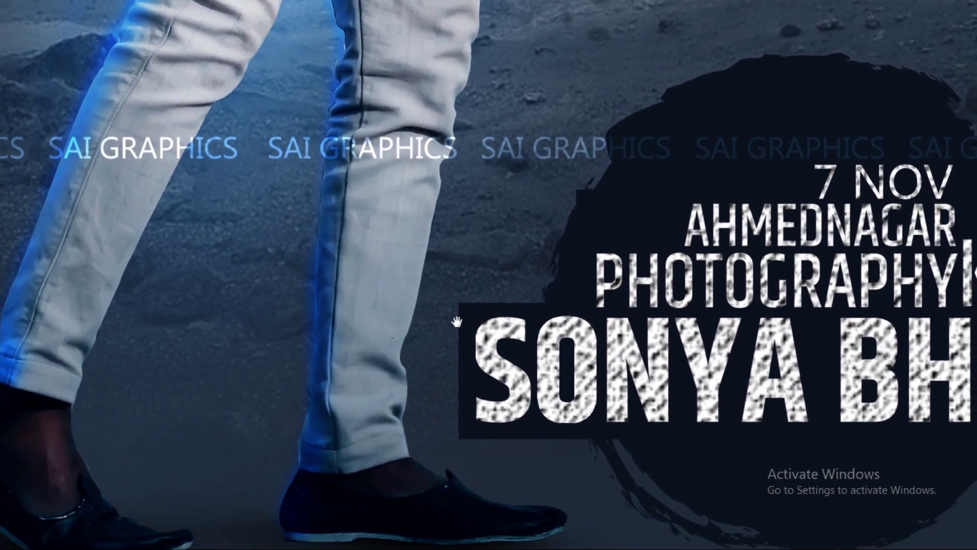
pyautogui.scroll(-3, 457, 321)
pyautogui.scroll(-1, 456, 290)
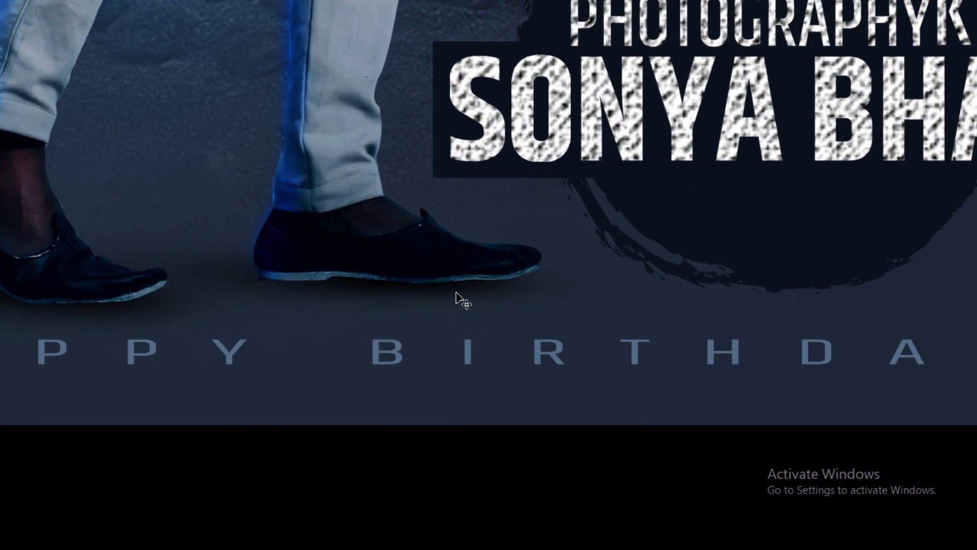
pyautogui.scroll(-3, 456, 292)
pyautogui.scroll(-1, 456, 292)
pyautogui.scroll(-1, 456, 292)
pyautogui.scroll(-2, 456, 293)
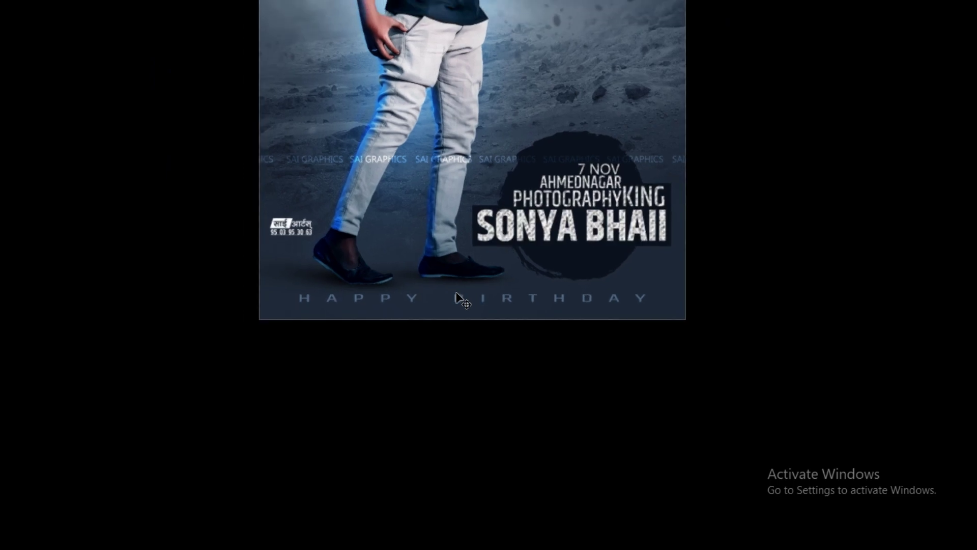
pyautogui.scroll(-2, 456, 293)
pyautogui.scroll(-1, 456, 293)
pyautogui.scroll(2, 456, 293)
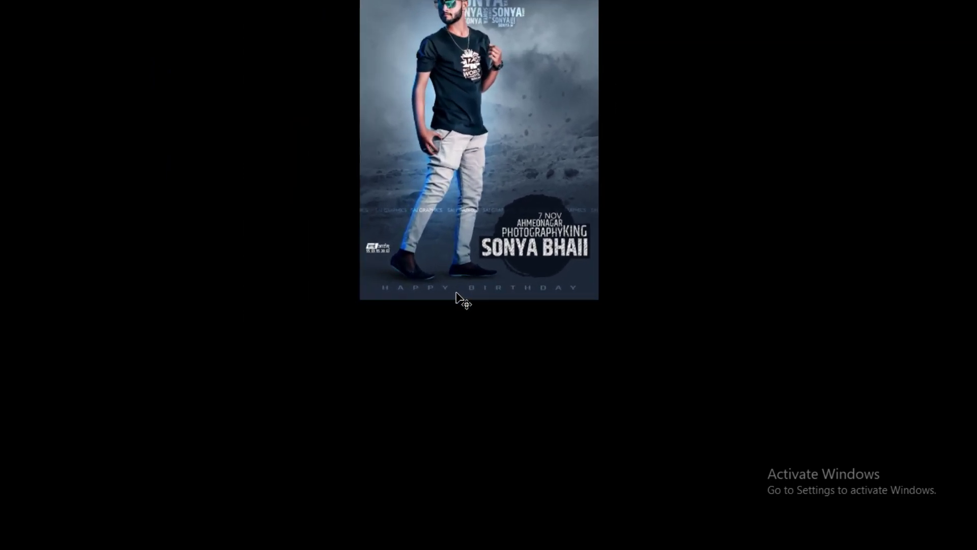
pyautogui.moveTo(501, 199); pyautogui.dragTo(495, 359)
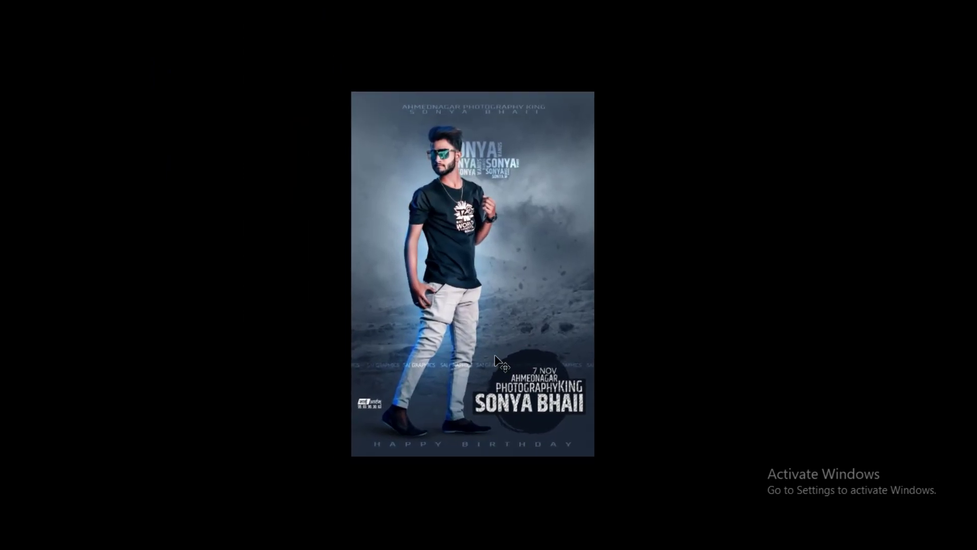
# - Enlarge the poster slightly, leave full screen, and switch to birthday 1.psd
pyautogui.hotkey('ctrl', '+')
pyautogui.press('f')
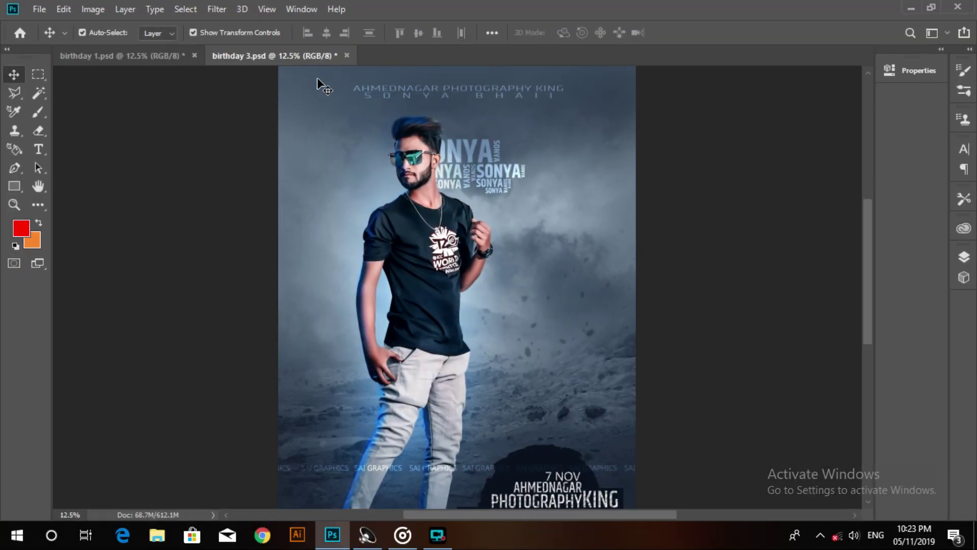
pyautogui.click(172, 60)
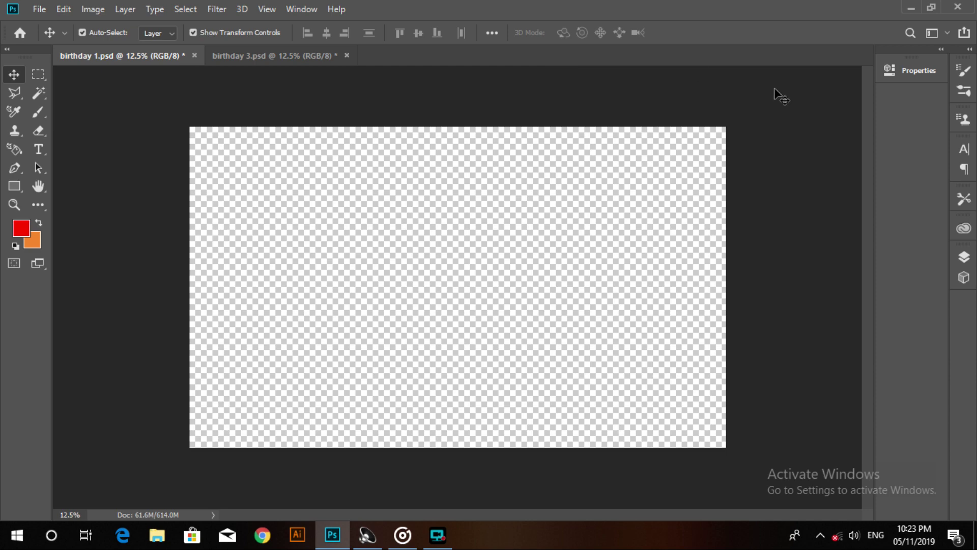
# - Show the background layers: Layer 0 peach blur, city skyline, Clouds, Layer 2, Layer 3 and Layer 3 copy
pyautogui.click(965, 261)
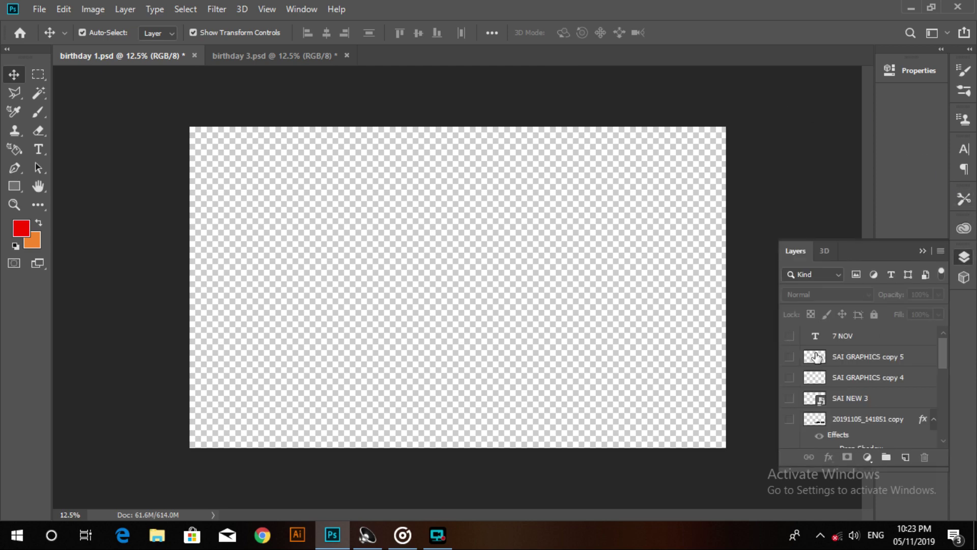
pyautogui.scroll(-3, 829, 375)
pyautogui.click(789, 438)
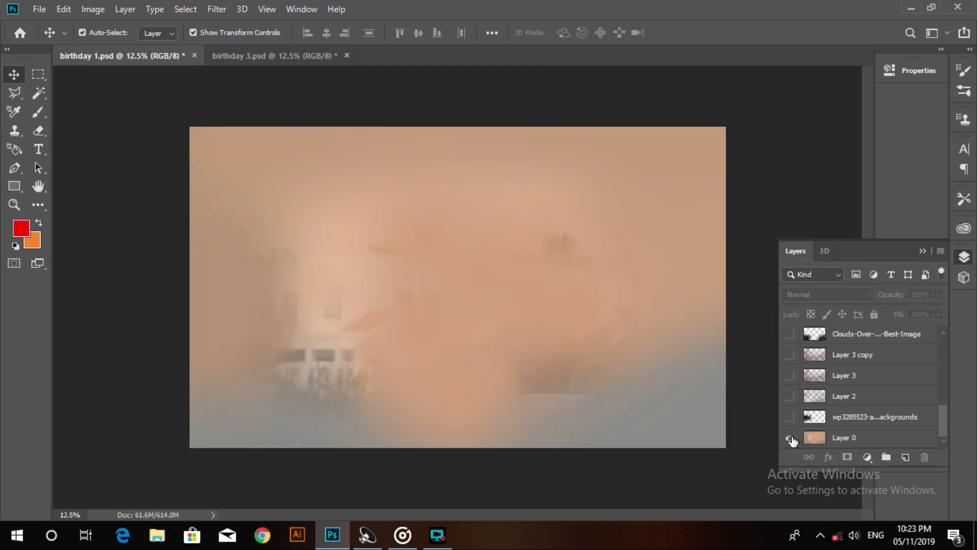
pyautogui.click(789, 418)
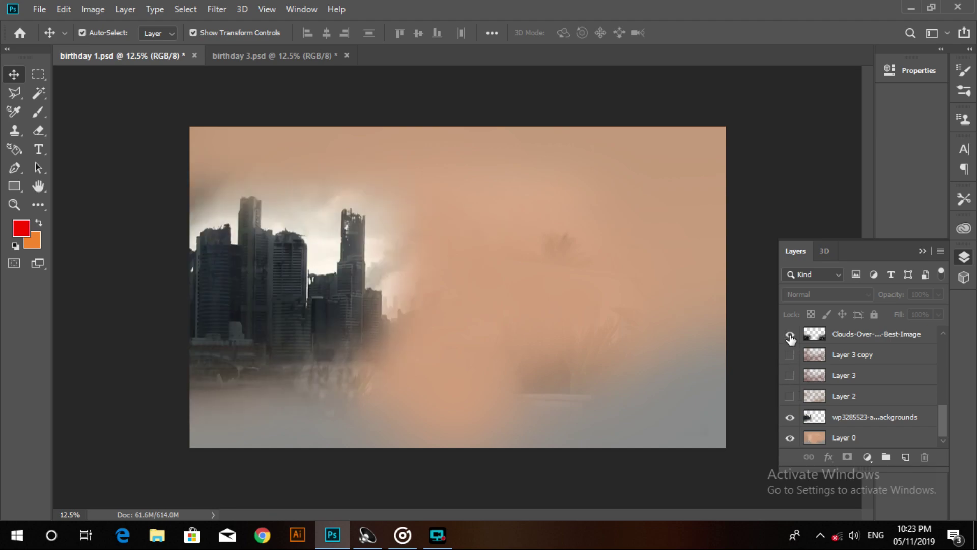
pyautogui.click(789, 335)
pyautogui.click(790, 397)
pyautogui.click(789, 376)
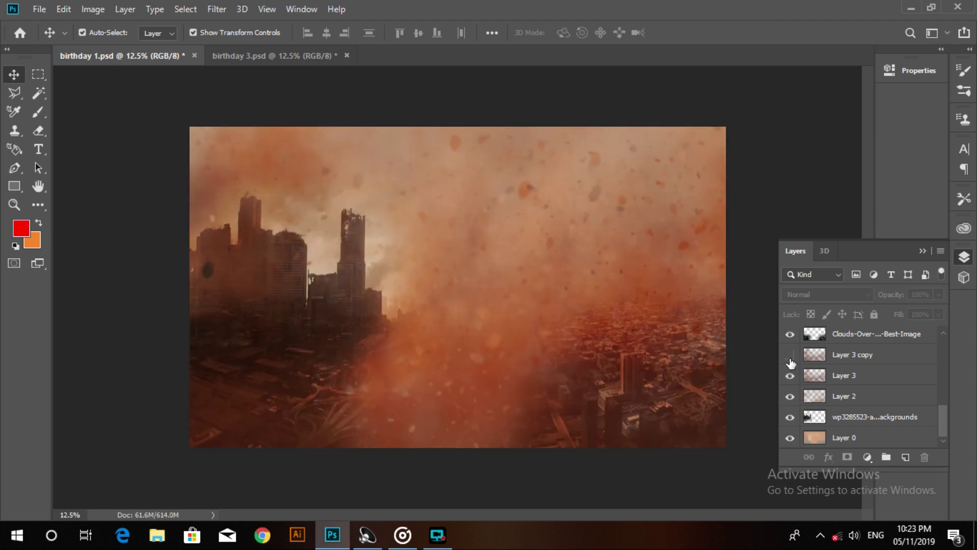
pyautogui.click(789, 355)
# - Show the png 1 face, Rectangle 1 banner, seated man, Marathi subtitle and HAPPY BIRTHDAY text
pyautogui.scroll(2, 789, 402)
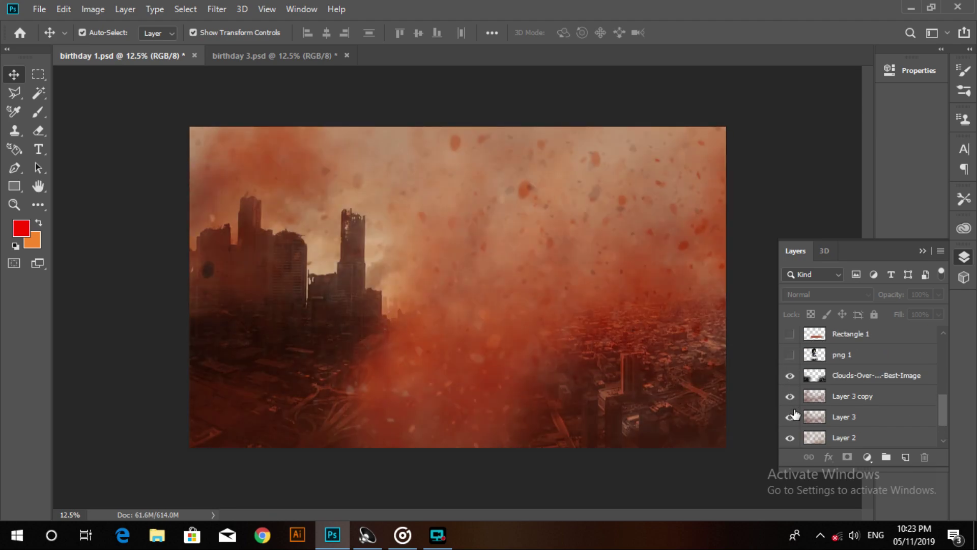
pyautogui.scroll(1, 790, 410)
pyautogui.click(790, 377)
pyautogui.click(790, 355)
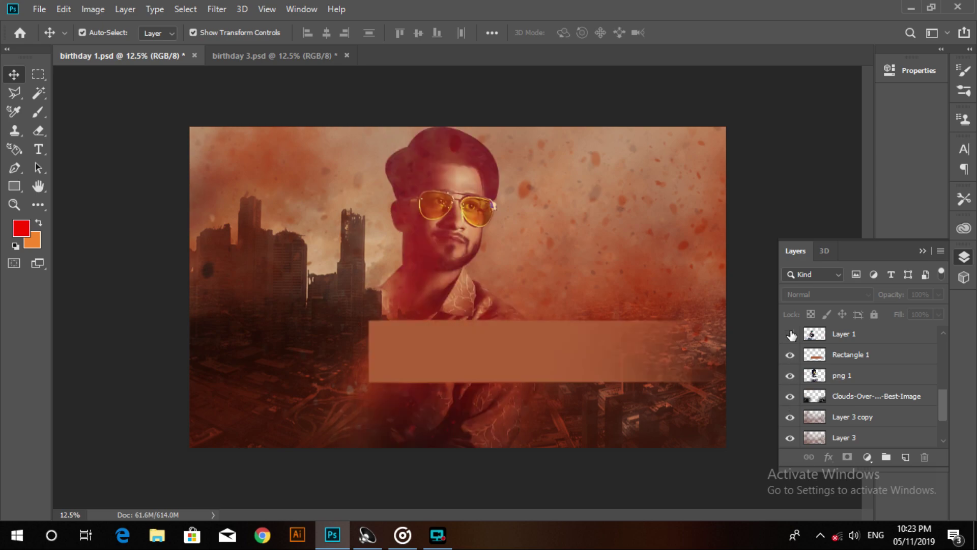
pyautogui.click(790, 334)
pyautogui.scroll(2, 791, 341)
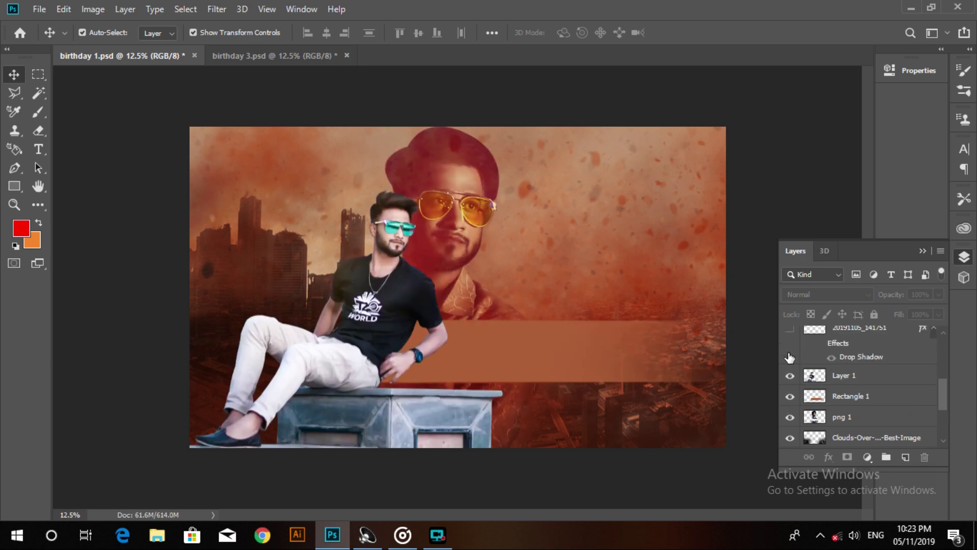
pyautogui.scroll(1, 791, 404)
pyautogui.scroll(2, 791, 404)
pyautogui.click(790, 390)
pyautogui.click(790, 368)
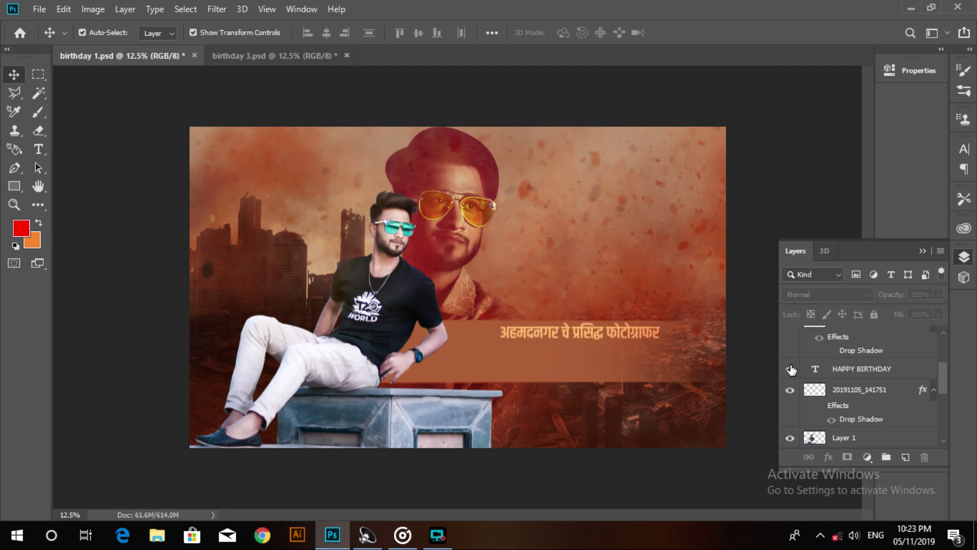
# - Show the Marathi name, SAI NEW 3 logo, SAI GRAPHICS watermarks and 7 NOV date, then collapse Layers
pyautogui.scroll(2, 791, 370)
pyautogui.click(790, 363)
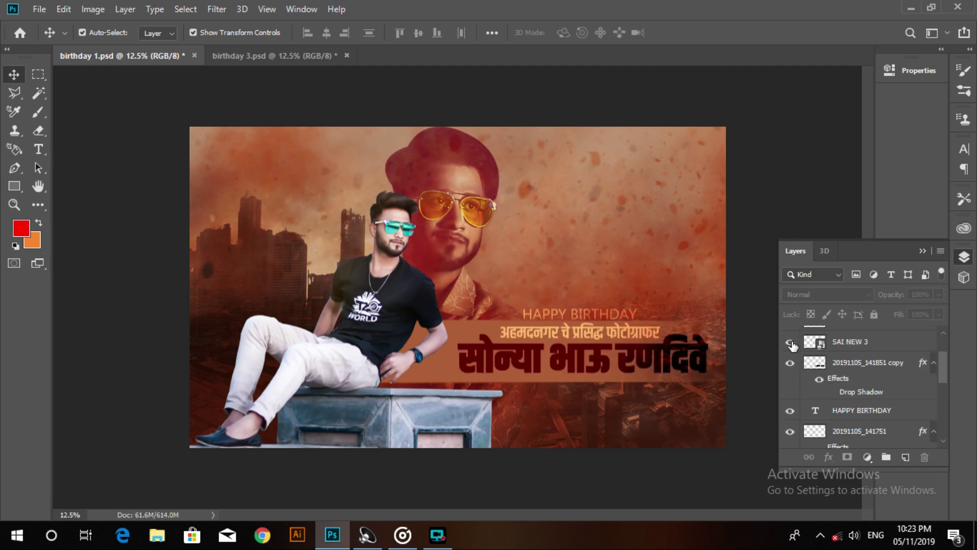
pyautogui.click(790, 342)
pyautogui.scroll(2, 792, 346)
pyautogui.scroll(1, 792, 366)
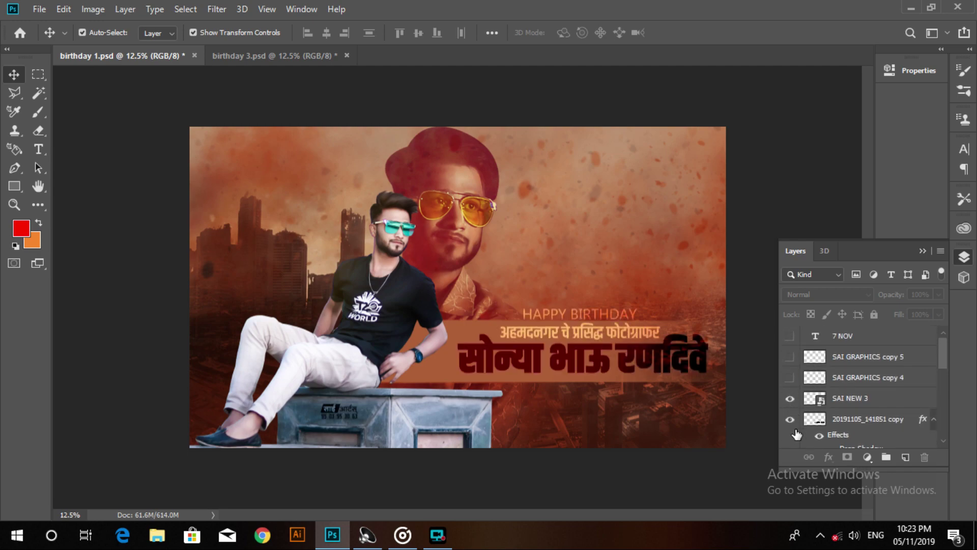
pyautogui.click(790, 357)
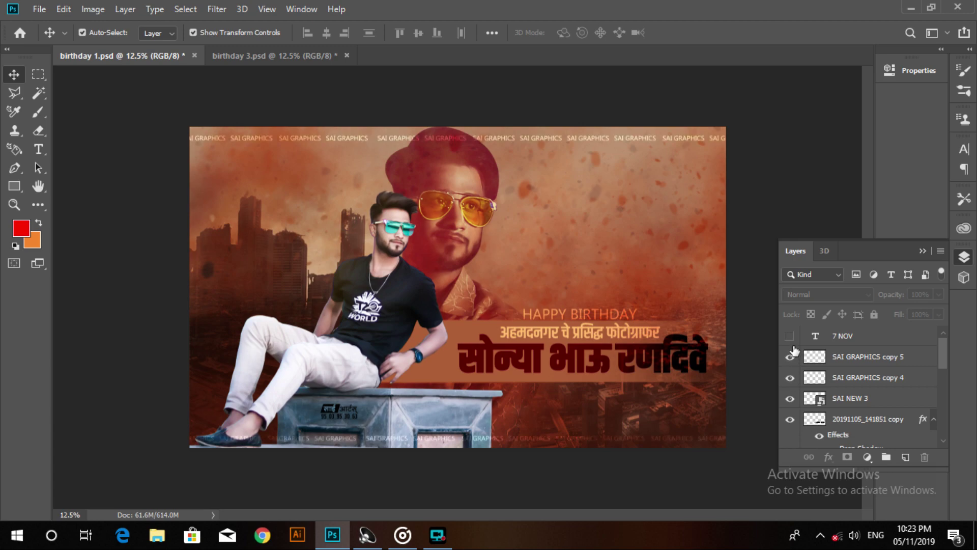
pyautogui.click(790, 335)
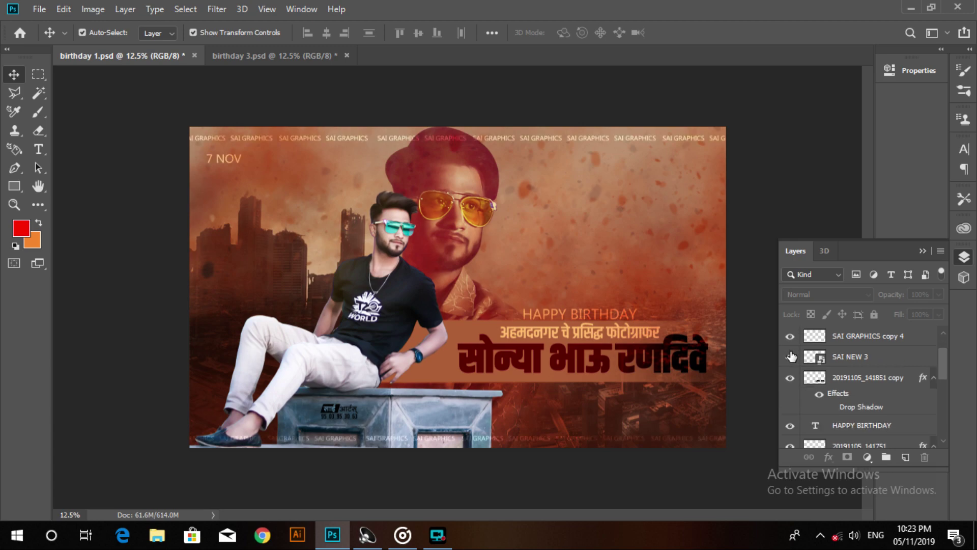
pyautogui.click(922, 250)
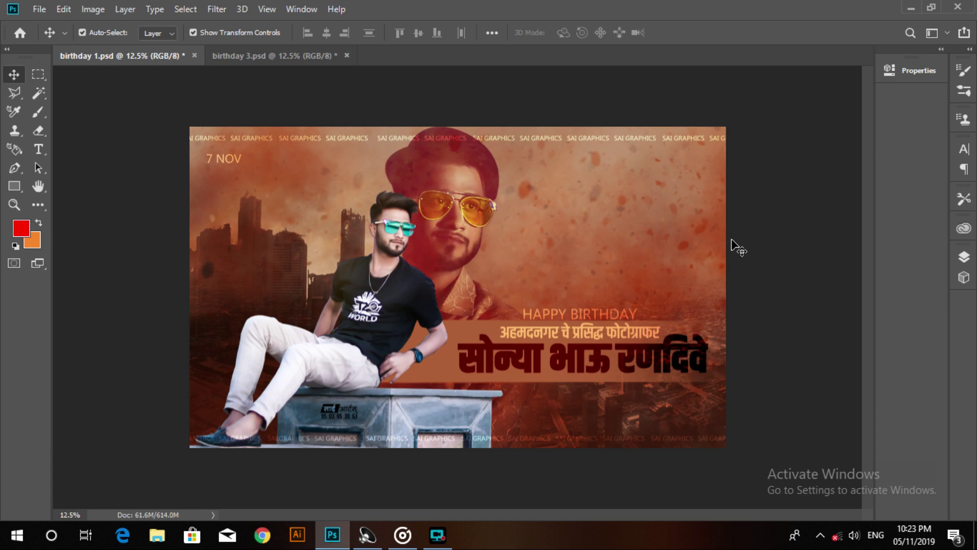
pyautogui.press('f')
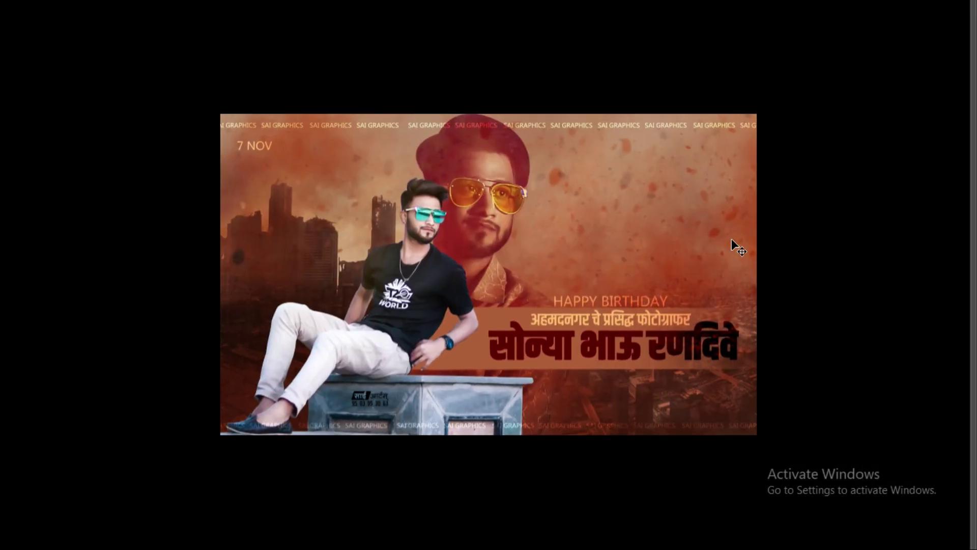
pyautogui.hotkey('ctrl', '-')
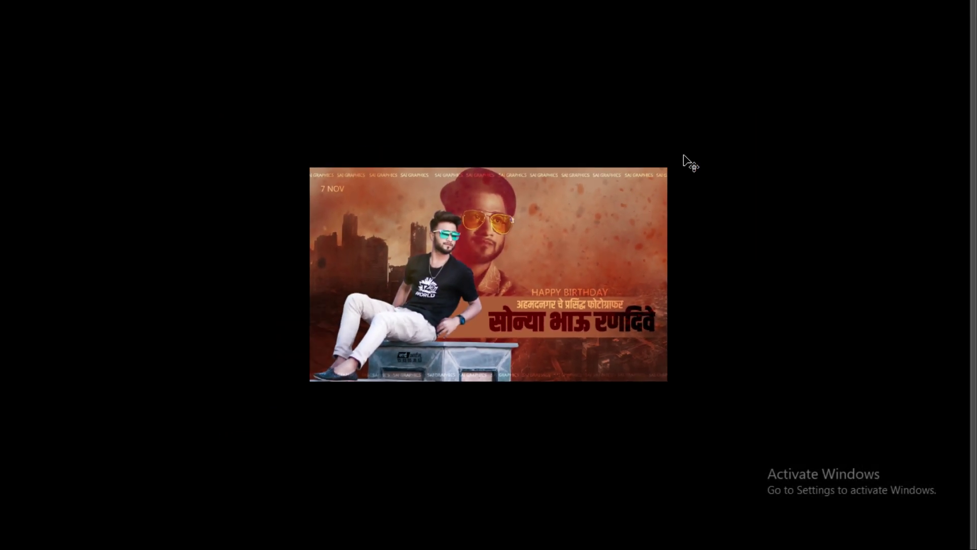
pyautogui.hotkey('ctrl', '+')
pyautogui.hotkey('ctrl', '+')
pyautogui.hotkey('ctrl', '+')
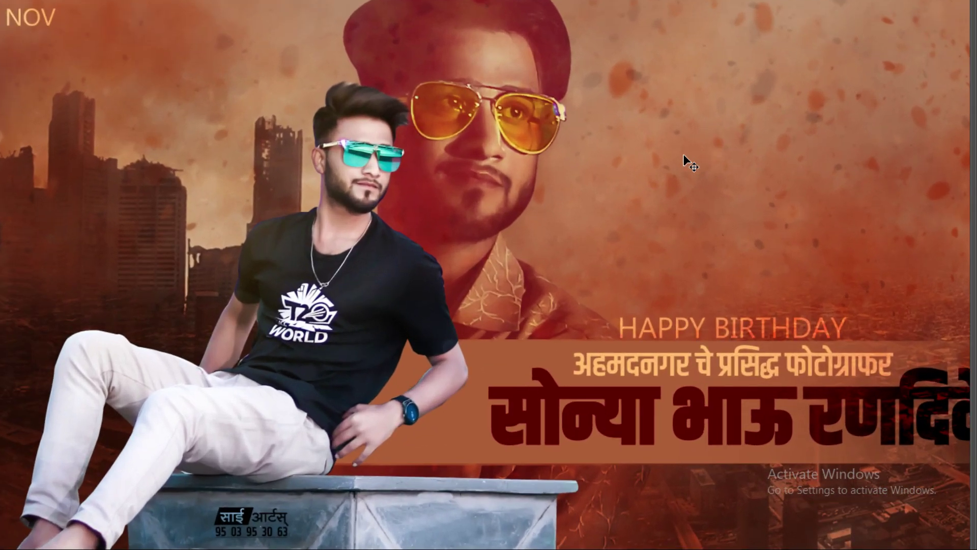
pyautogui.hotkey('ctrl', '-')
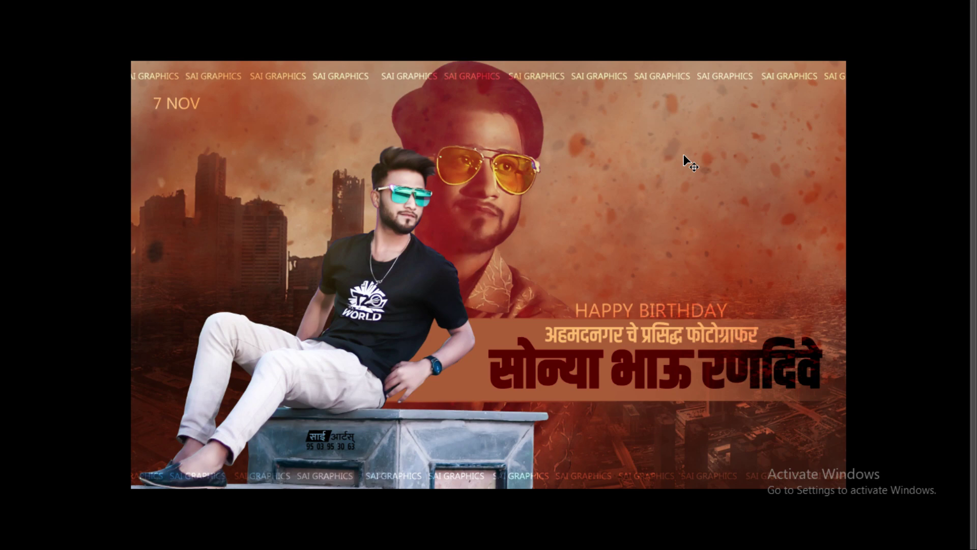
pyautogui.press('f')
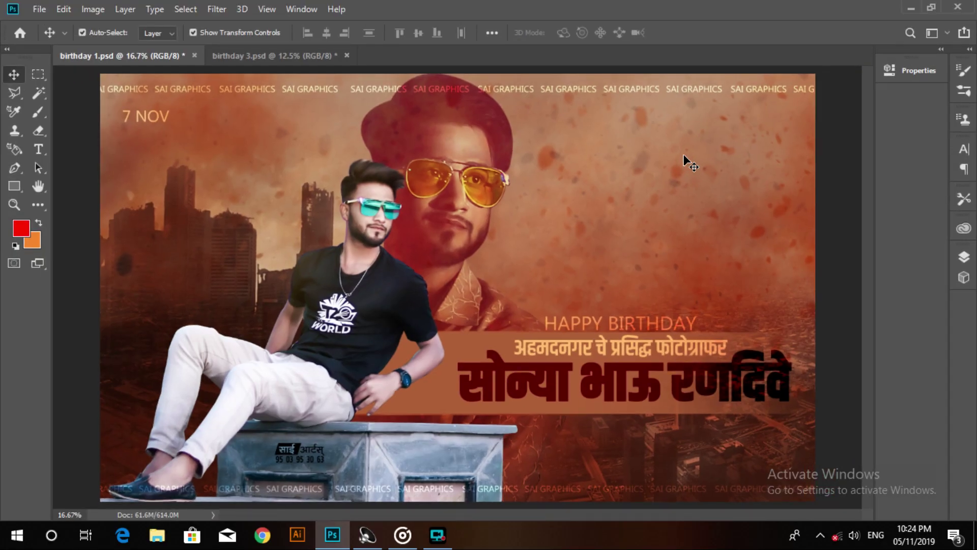
pyautogui.click(911, 7)
pyautogui.click(17, 534)
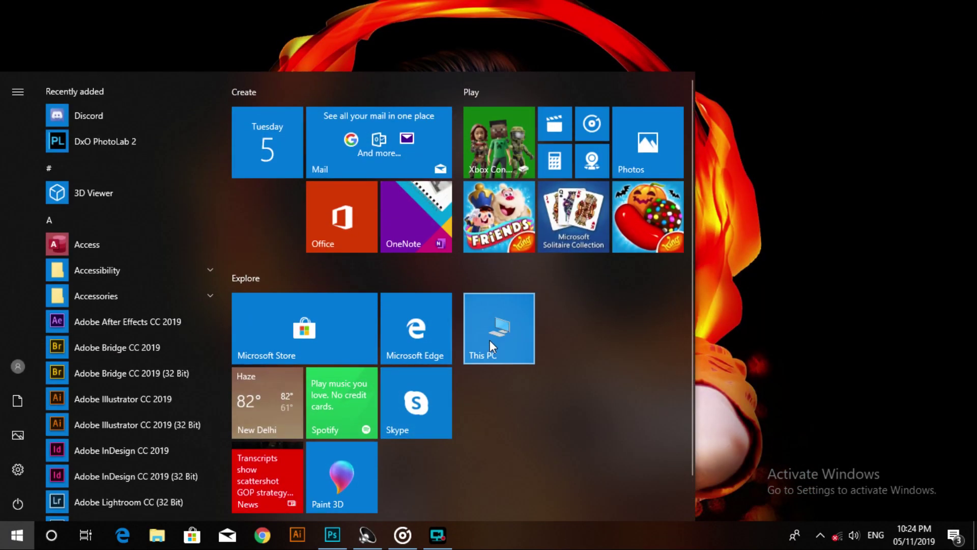
pyautogui.click(489, 340)
pyautogui.doubleClick(580, 224)
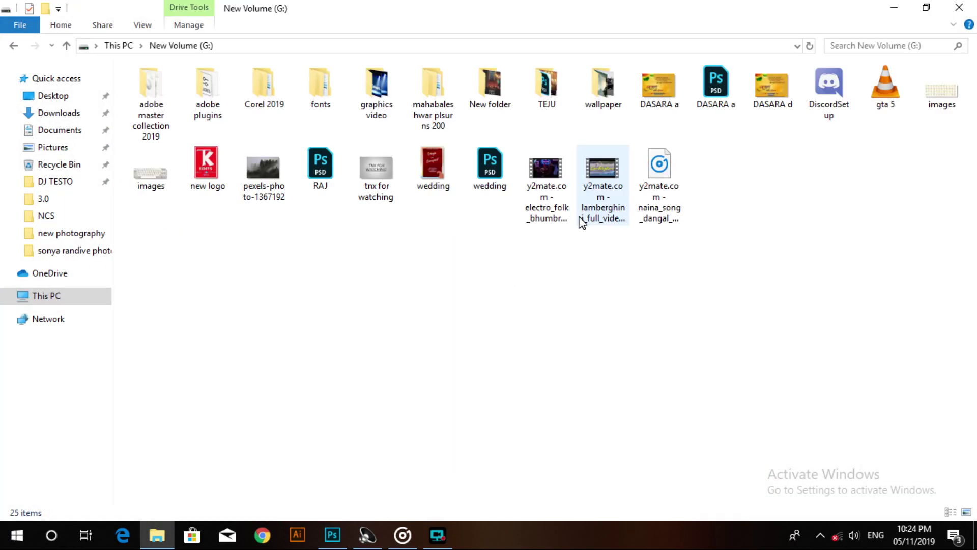
pyautogui.doubleClick(546, 84)
pyautogui.click(359, 119)
pyautogui.doubleClick(460, 112)
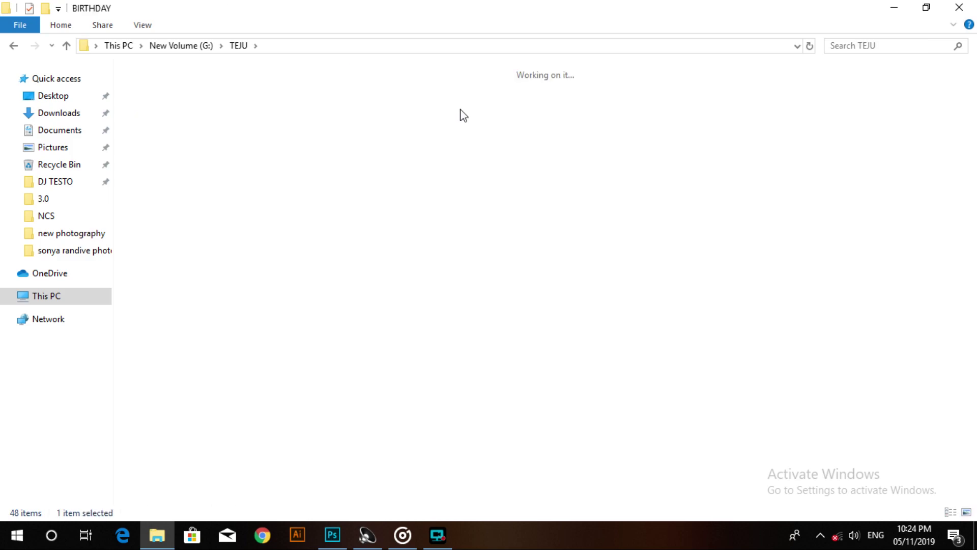
pyautogui.doubleClick(560, 426)
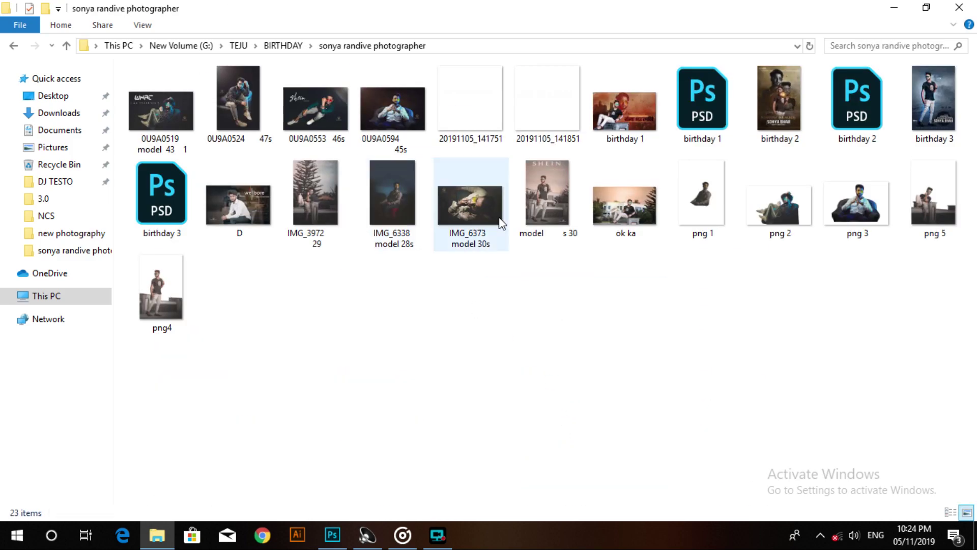
pyautogui.doubleClick(858, 109)
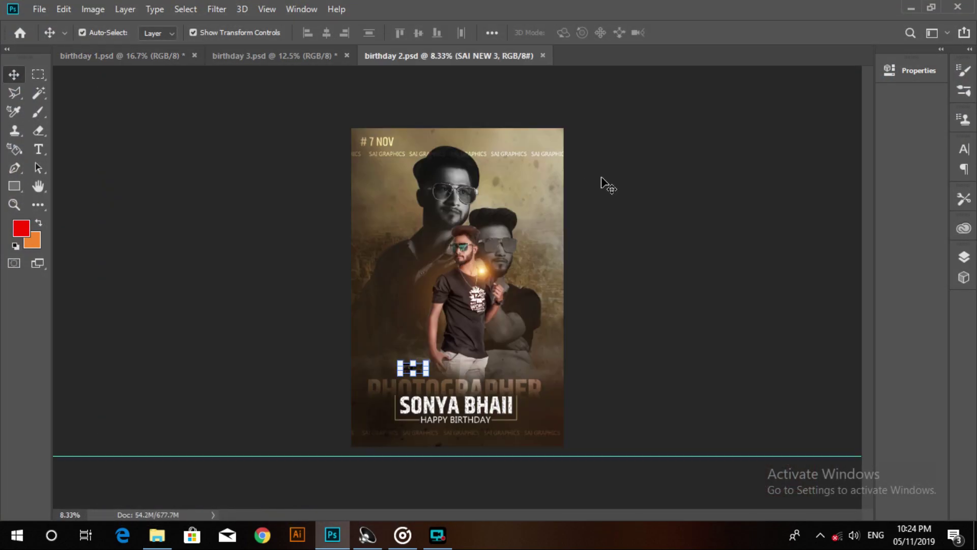
# - Deselect the logo transform, zoom to 33.3%, and pan across the SONYA BHAII poster
pyautogui.click(601, 183)
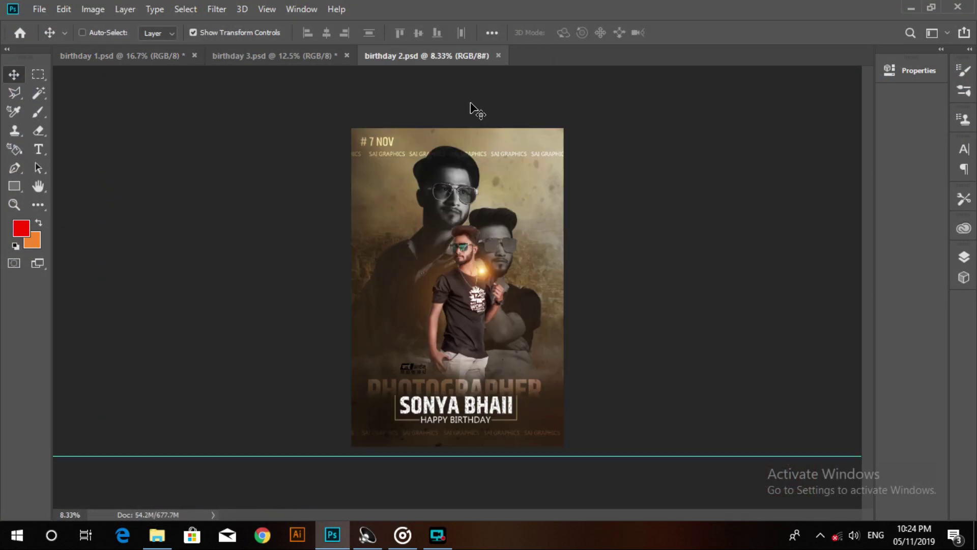
pyautogui.hotkey('ctrl', '+')
pyautogui.hotkey('ctrl', '+')
pyautogui.hotkey('ctrl', '+')
pyautogui.hotkey('ctrl', '+')
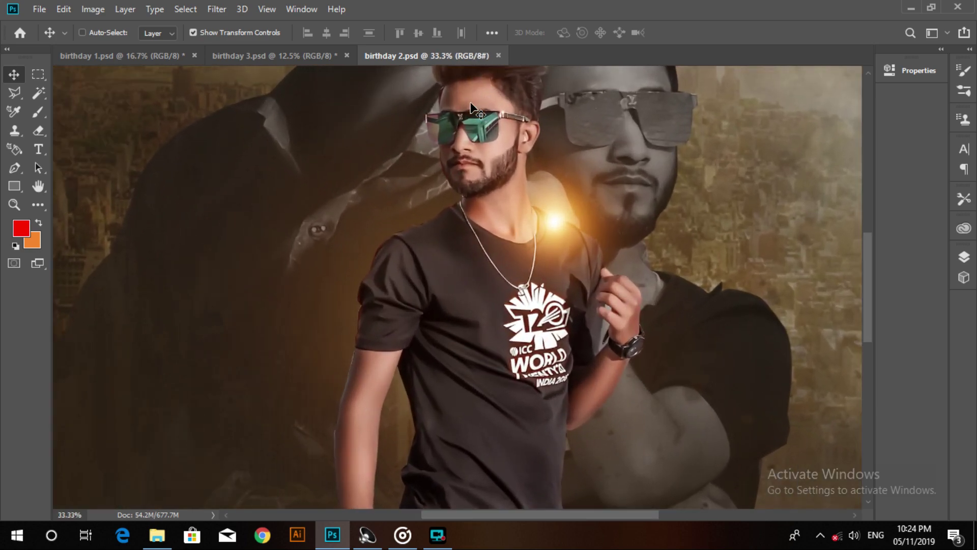
pyautogui.moveTo(414, 152)
pyautogui.mouseDown()
pyautogui.moveTo(526, 314)
pyautogui.moveTo(457, 174)
pyautogui.moveTo(333, 164)
pyautogui.mouseUp()
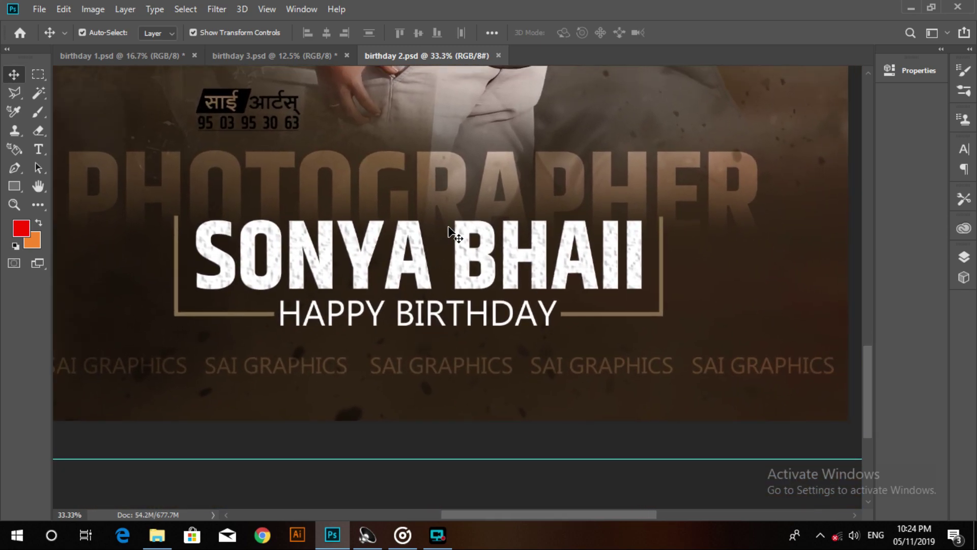
# - View the birthday 2 poster full screen, zooming until it fills the screen
pyautogui.press('f')
pyautogui.press('f')
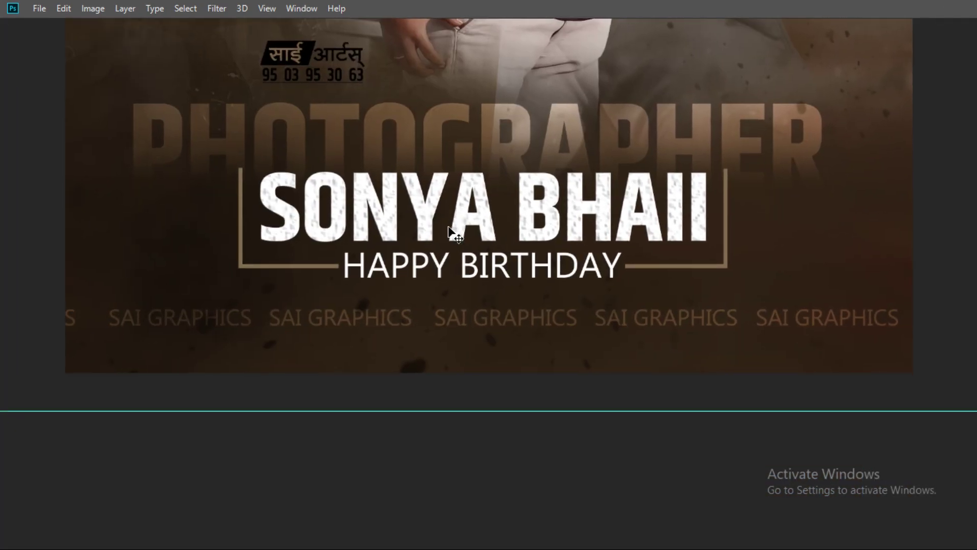
pyautogui.hotkey('ctrl', '-')
pyautogui.hotkey('ctrl', '-')
pyautogui.hotkey('ctrl', '-')
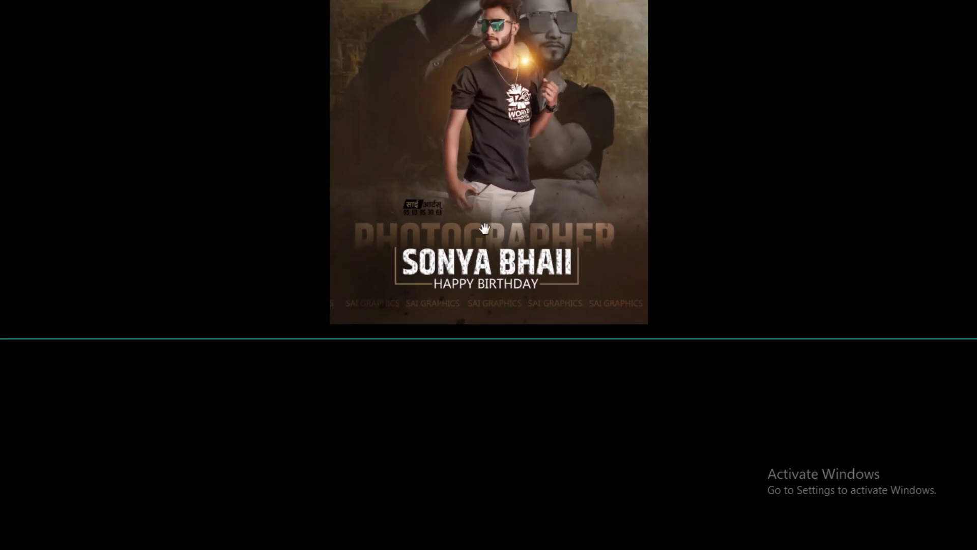
pyautogui.moveTo(484, 228); pyautogui.dragTo(462, 403)
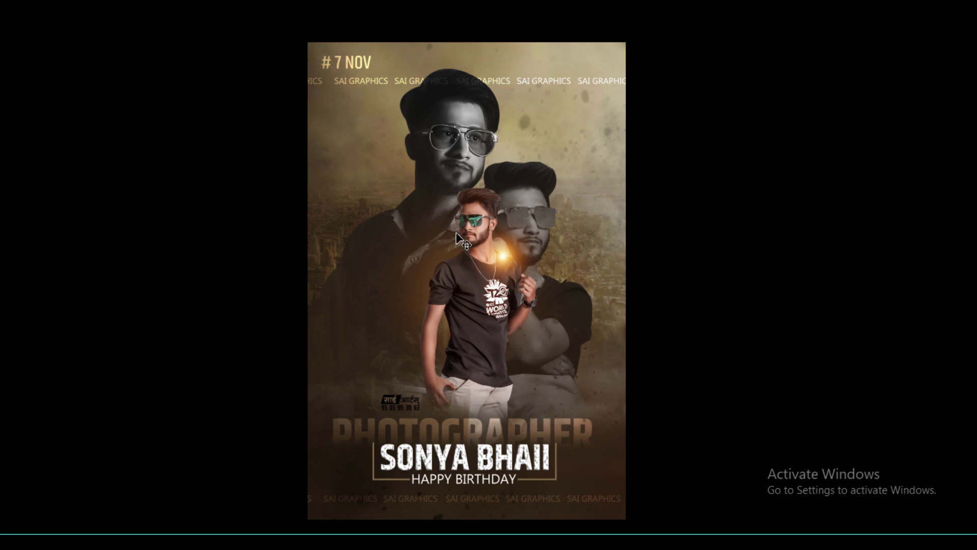
pyautogui.hotkey('ctrl', '-')
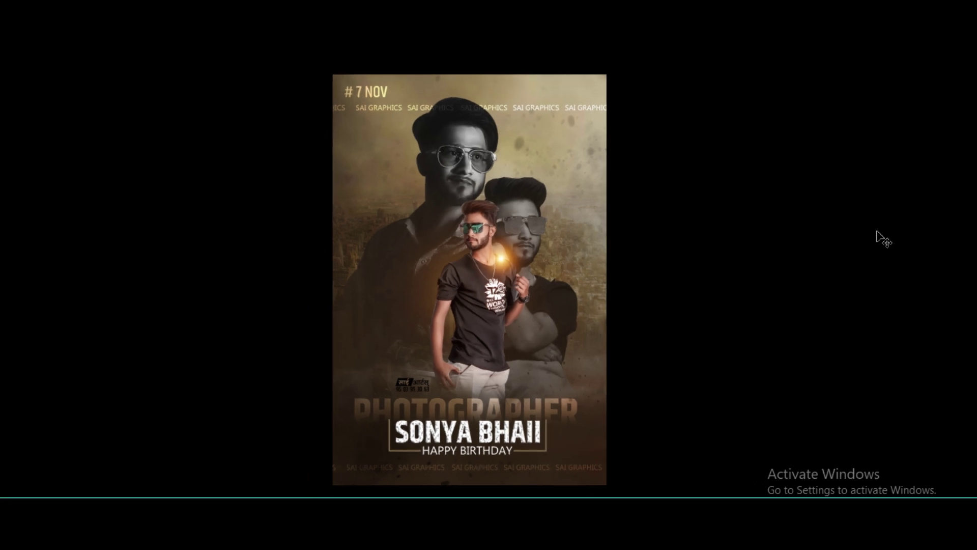
pyautogui.hotkey('ctrl', '+')
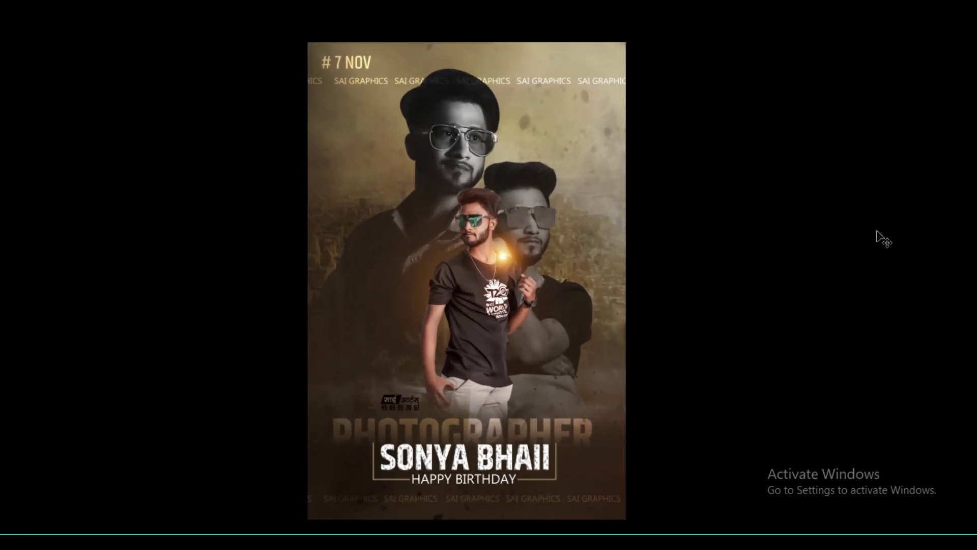
pyautogui.hotkey('ctrl', '+')
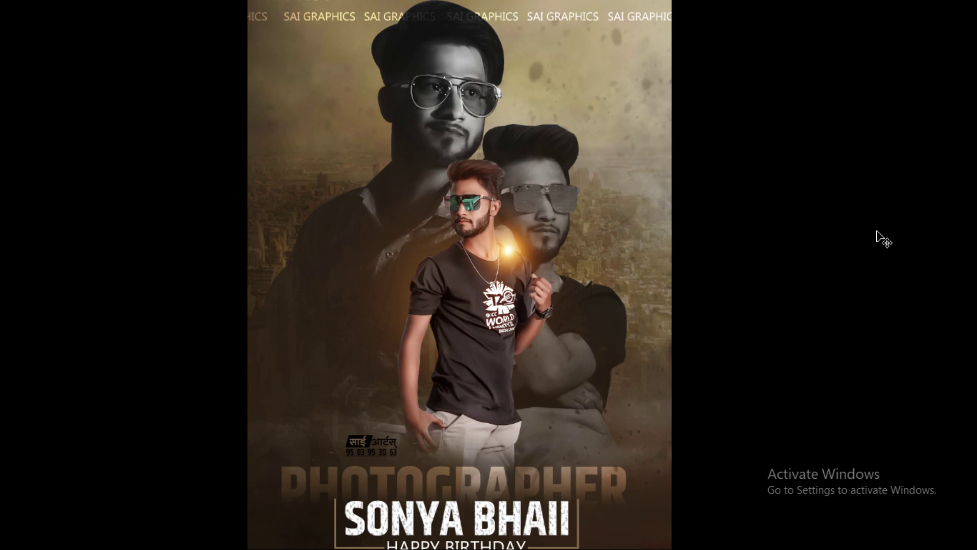
# - Return to the standard view with panels restored and switch to File Explorer
pyautogui.press('f')
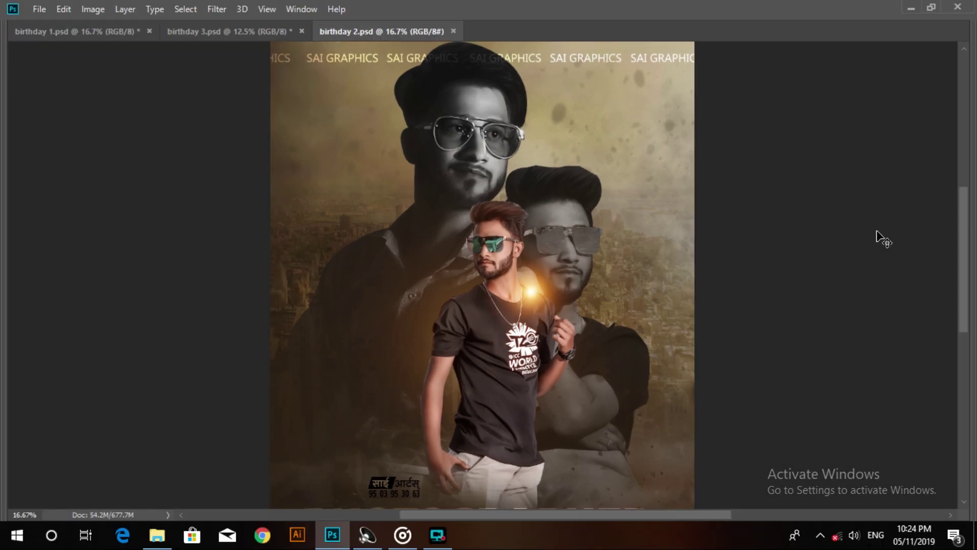
pyautogui.press('f')
pyautogui.press('f')
pyautogui.press('f')
pyautogui.press('Tab')
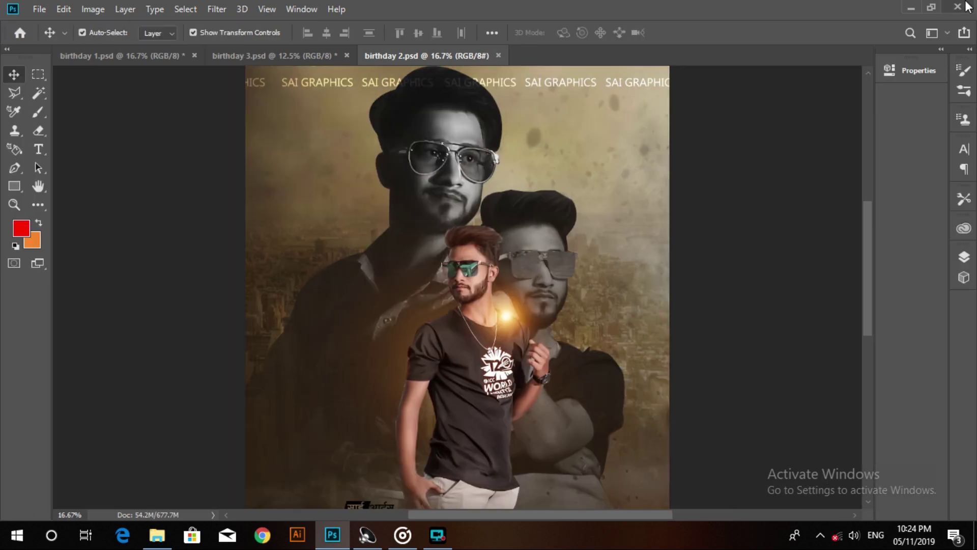
pyautogui.hotkey('alt', 'Tab')
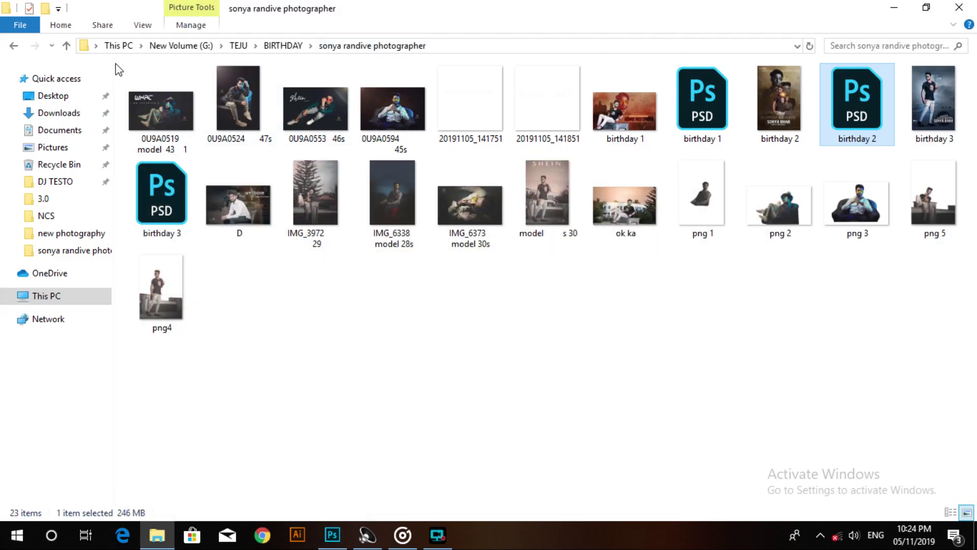
# - Go back to New Volume (G:) and drag the tnx for watching image toward Photoshop
pyautogui.click(14, 46)
pyautogui.click(14, 45)
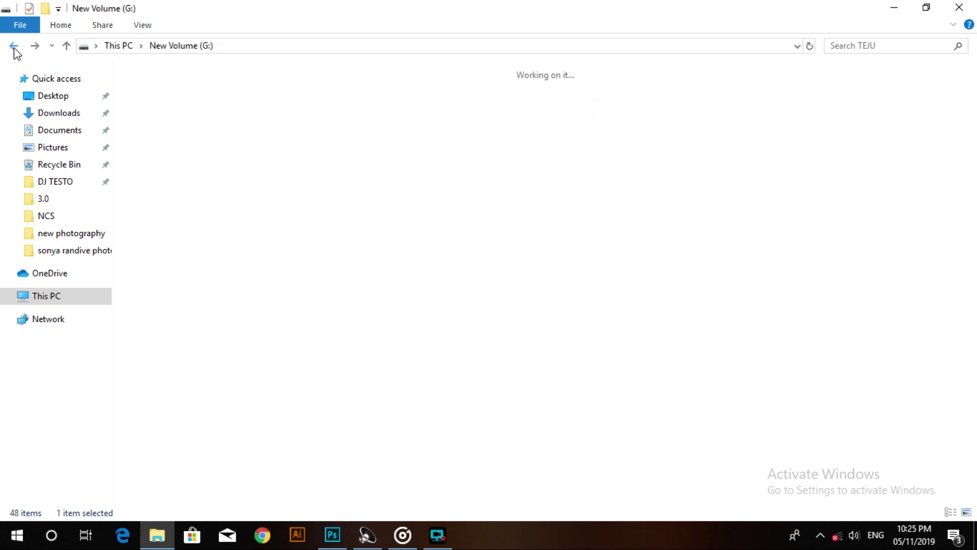
pyautogui.moveTo(349, 180); pyautogui.dragTo(433, 493)
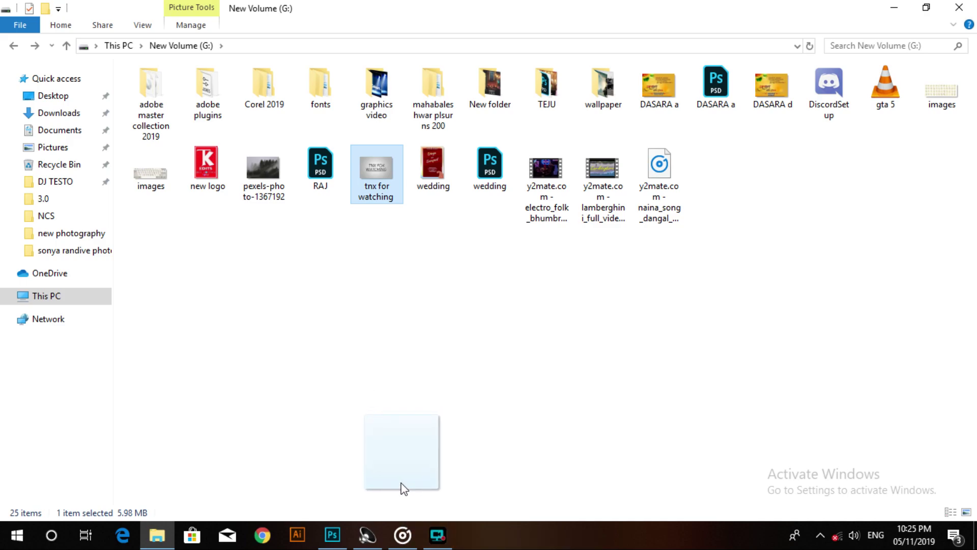
pyautogui.click(330, 536)
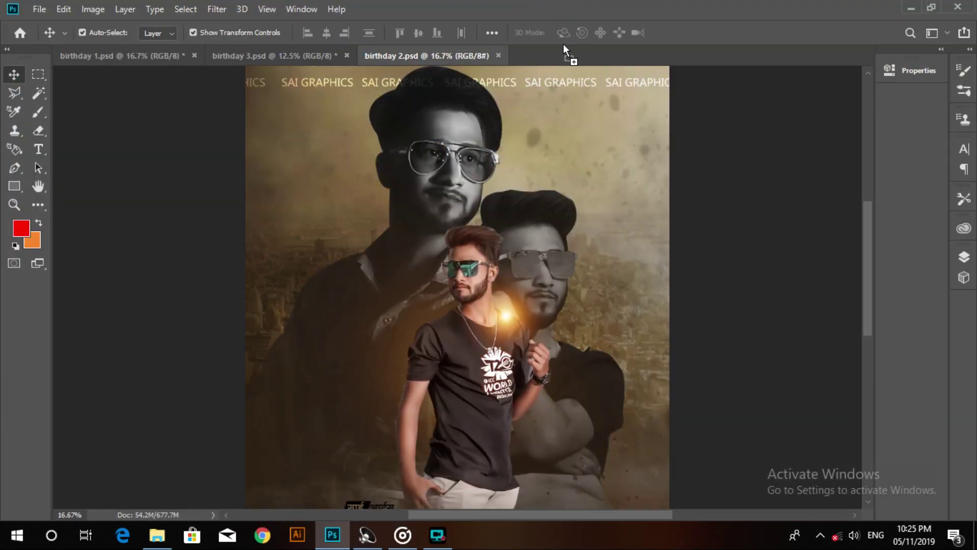
# - Drop tnx for watching.jpg on the tab bar to open it as a new document
pyautogui.moveTo(562, 43); pyautogui.dragTo(564, 51)
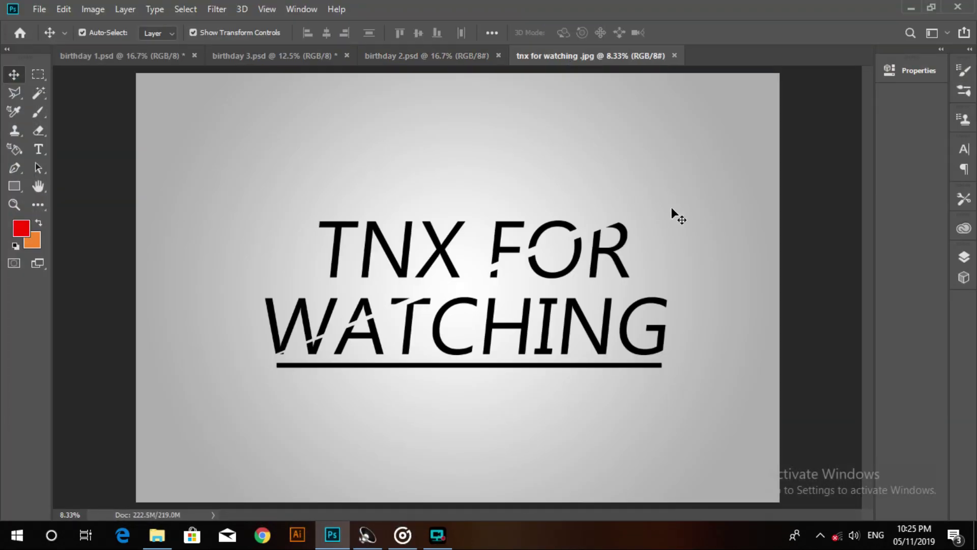